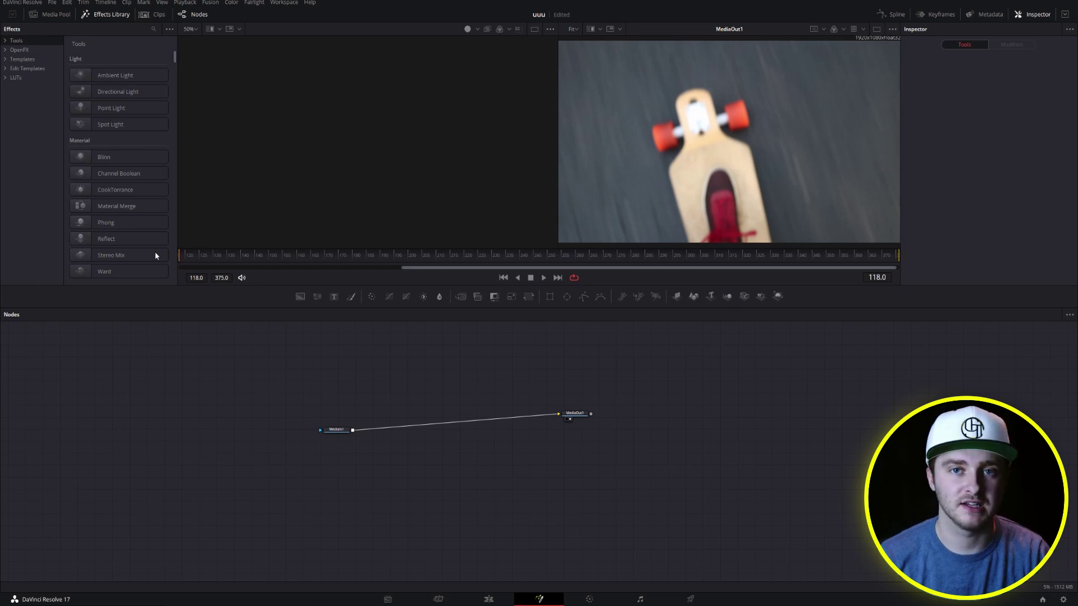
Play the clip, return to frame 118, and insert an ImagePlane3D between MediaIn1 and MediaOut1
key("space")
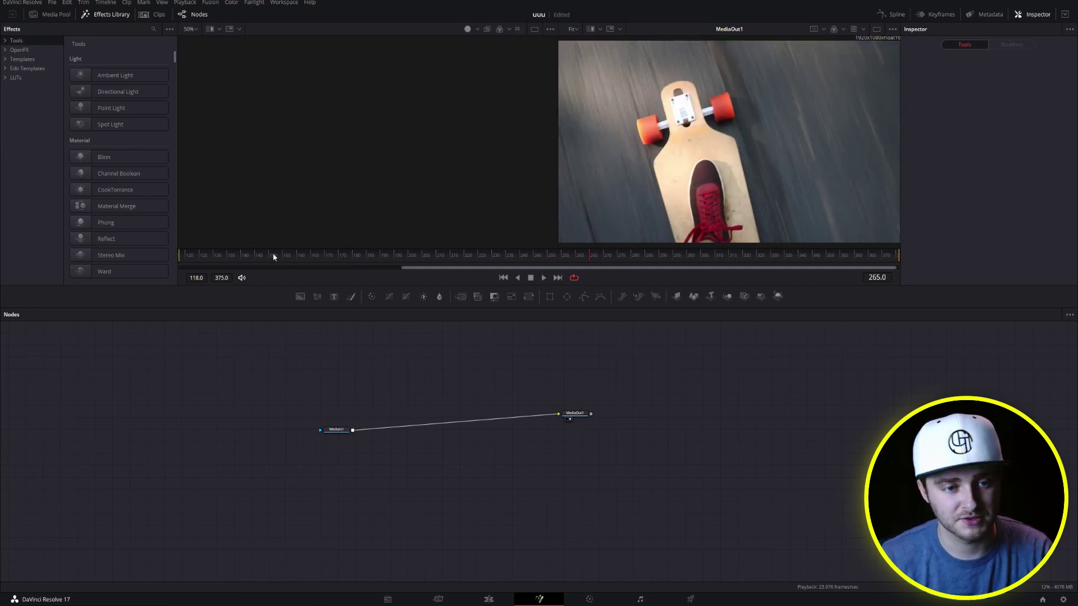
left_click_drag(273, 257, 175, 258)
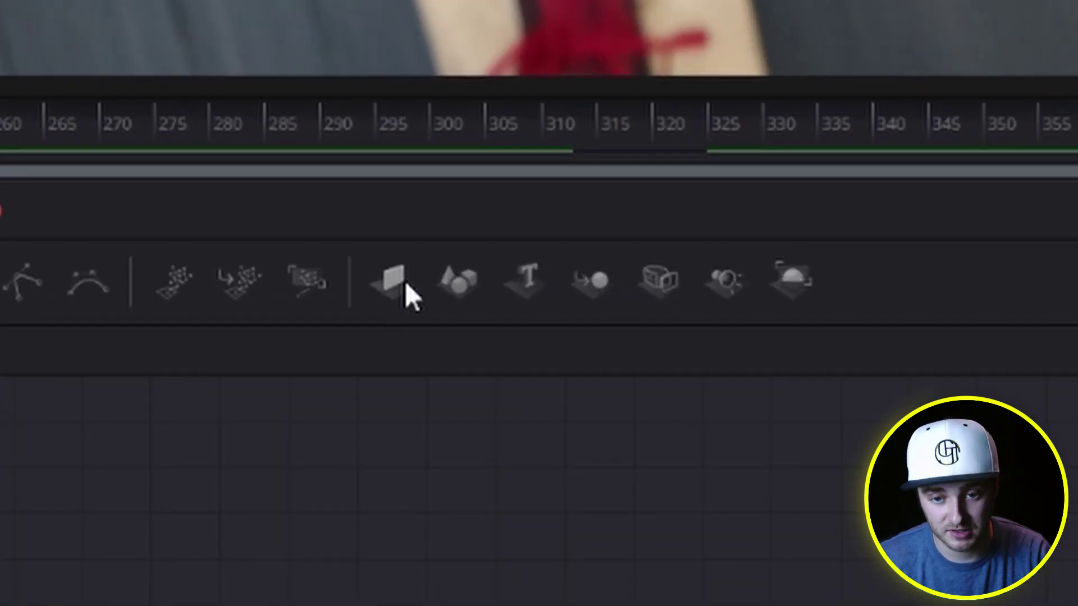
left_click(393, 283)
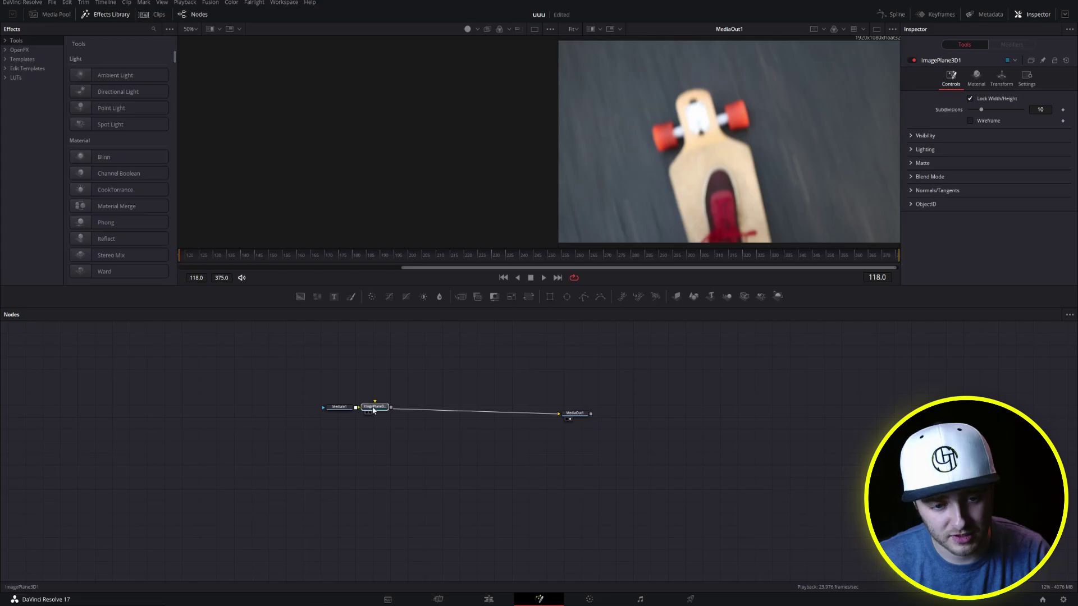
View ImagePlane3D1 in the left viewer and orbit the 3D view around it
left_click(416, 383)
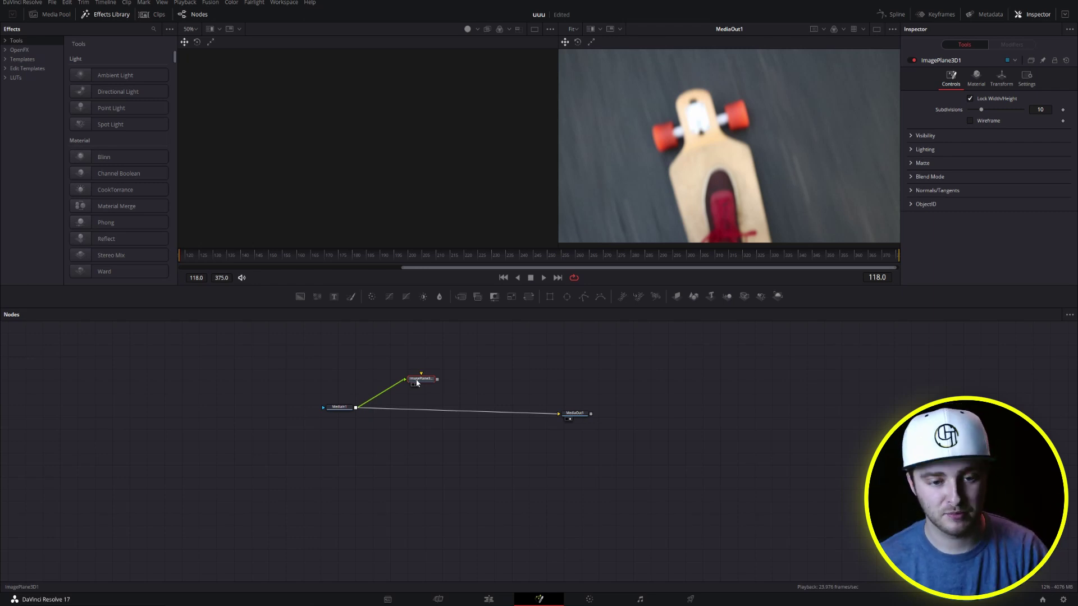
key("1")
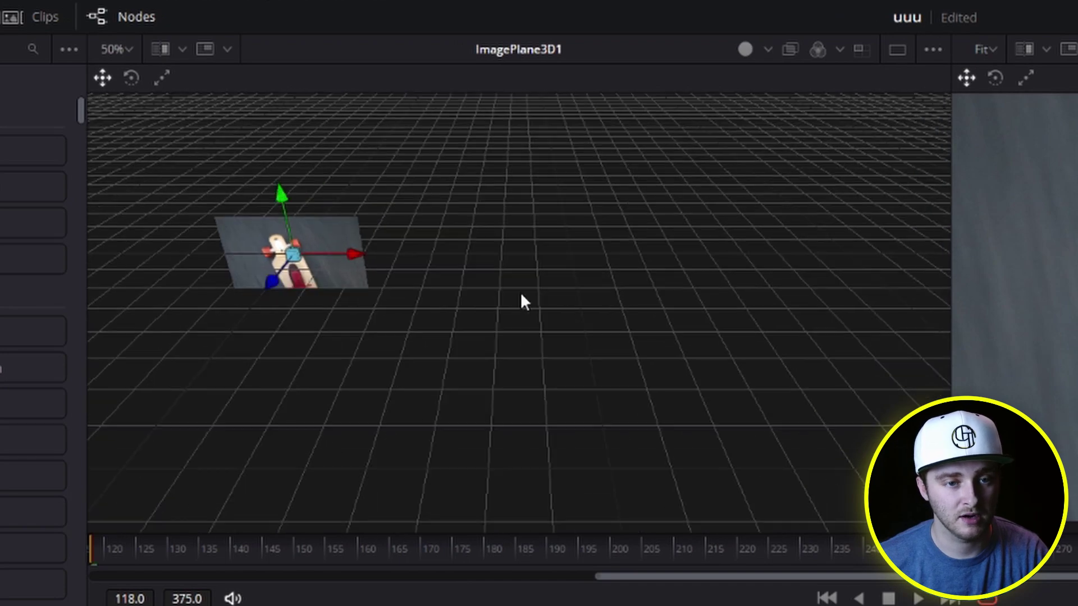
left_click_drag(521, 301, 346, 358)
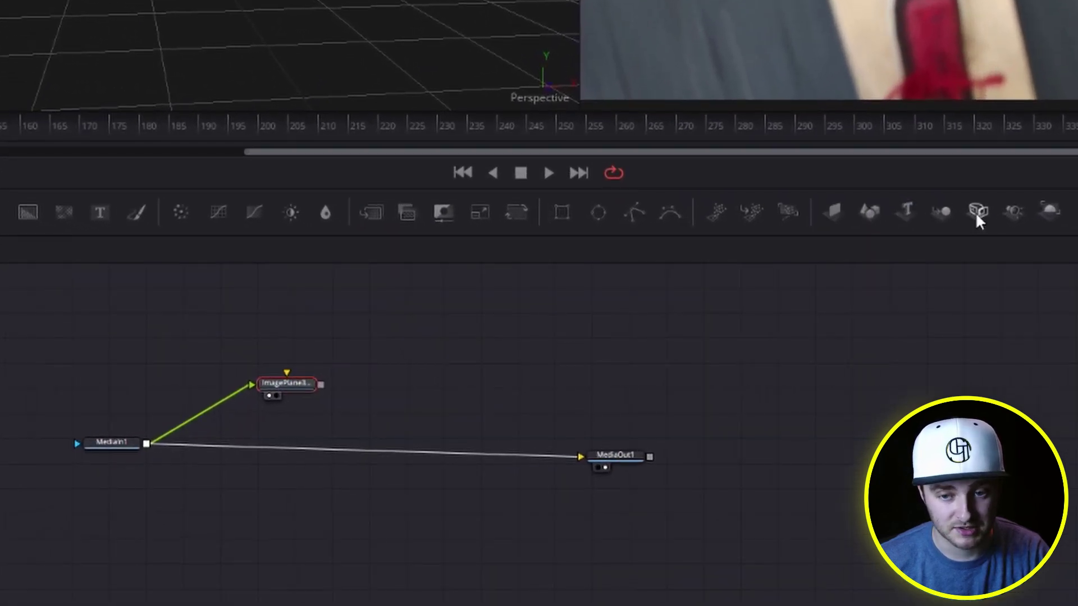
Add Camera3D1 with Merge3D1, arrange both nodes, and add a Renderer3D after the merge
left_click(976, 214)
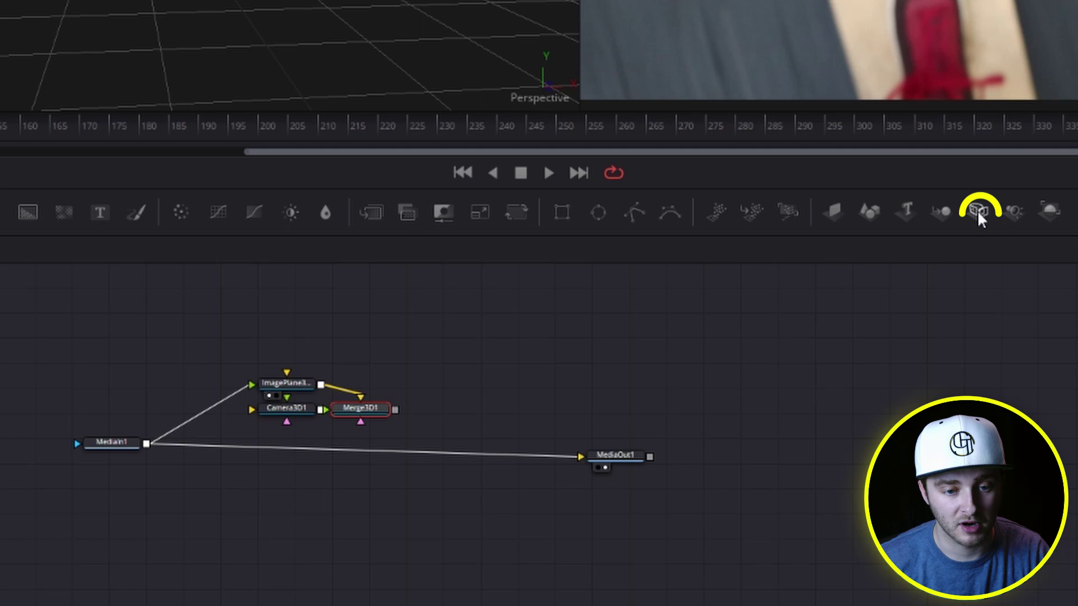
left_click_drag(300, 408, 380, 319)
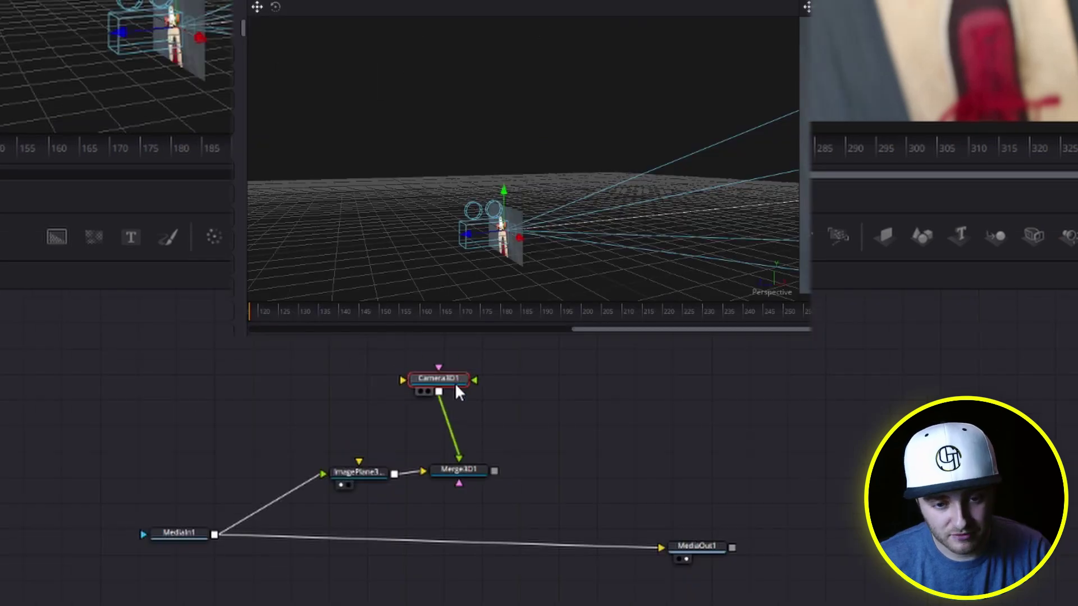
mouse_move(455, 386)
left_mouse_down()
mouse_move(459, 373)
mouse_move(467, 378)
left_mouse_up()
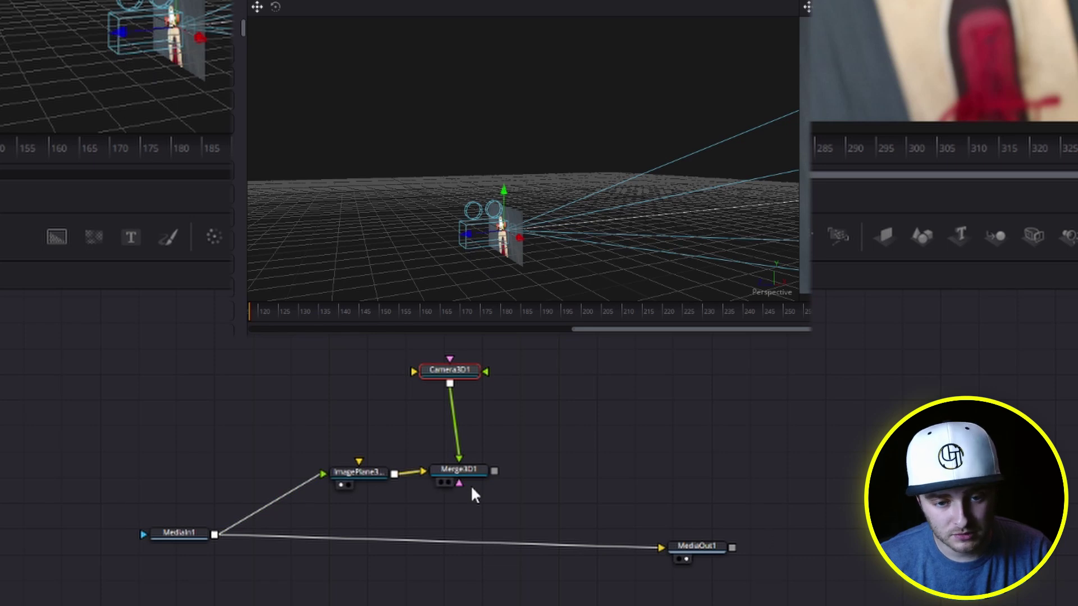
left_click(482, 475)
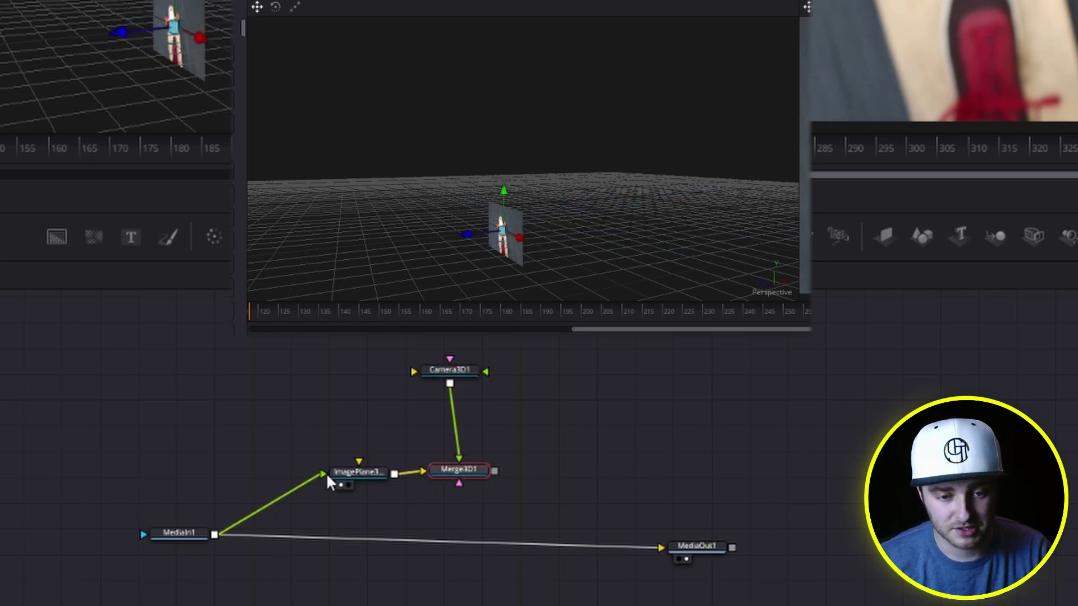
left_click_drag(479, 473, 511, 472)
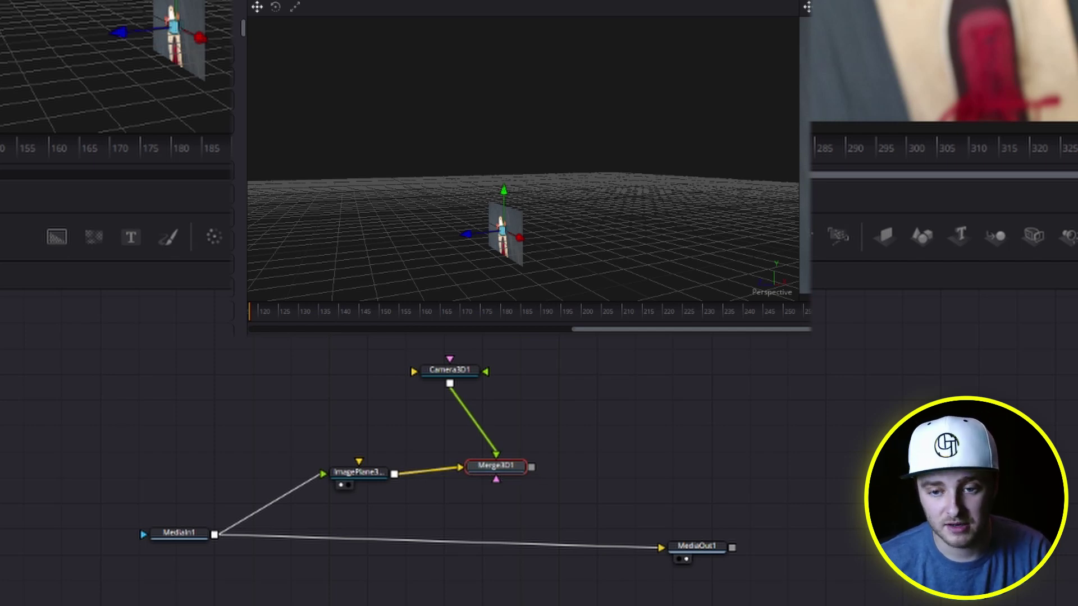
left_click(1060, 241)
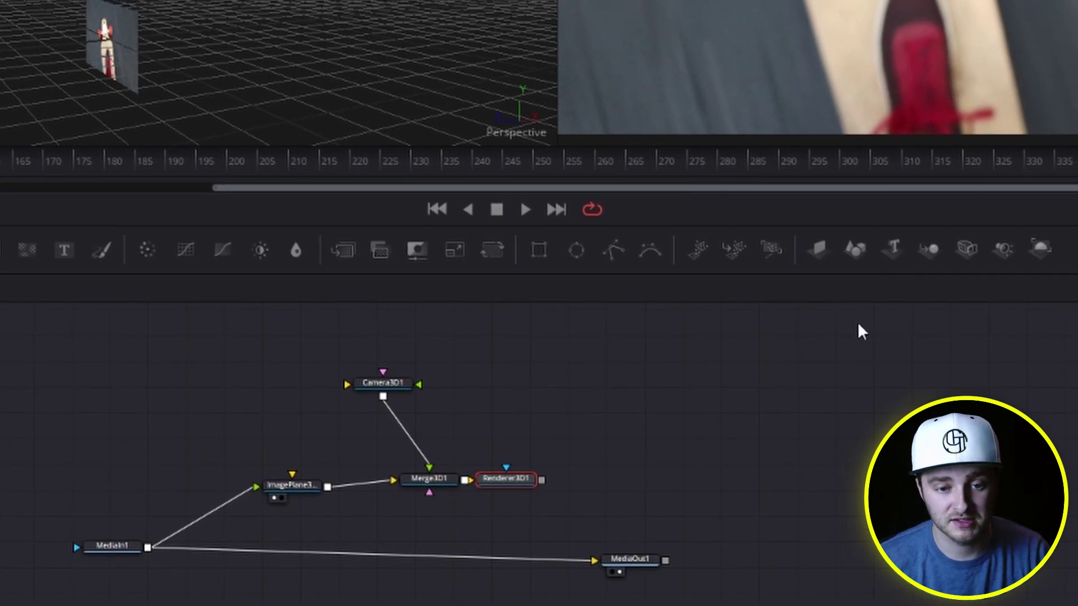
Connect Renderer3D1's output into MediaOut1 and tidy Camera3D1 above Merge3D1
key("shift+space")
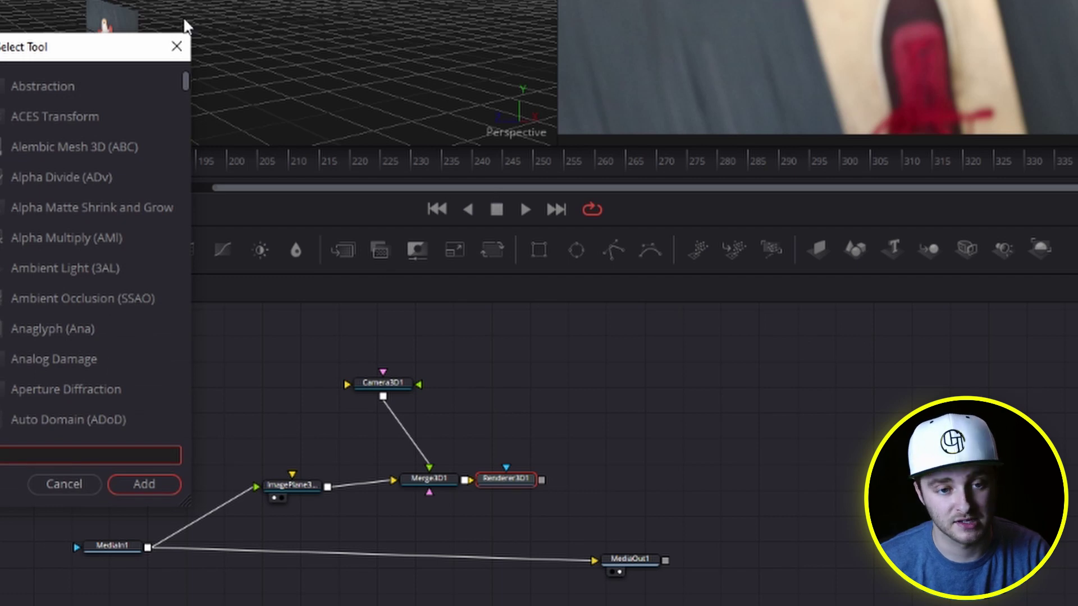
key("Escape")
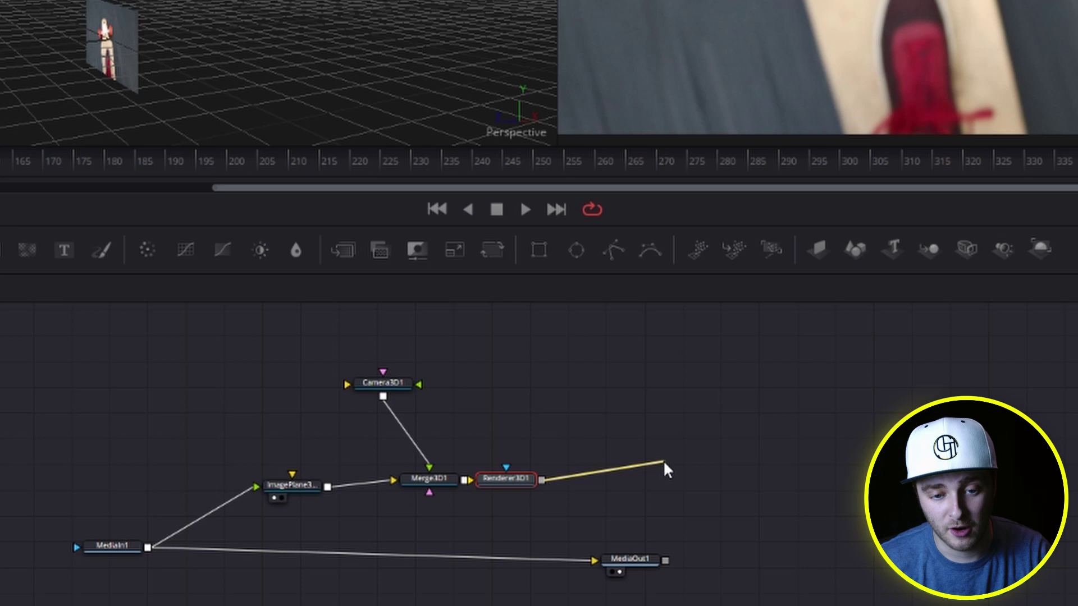
left_click_drag(628, 558, 579, 570)
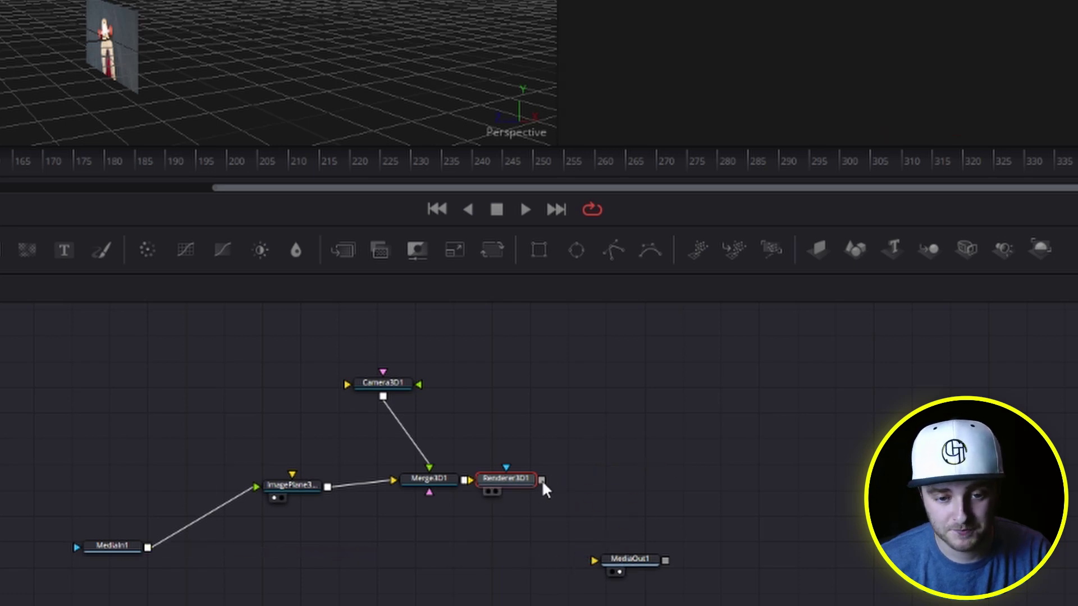
left_click_drag(541, 480, 621, 561)
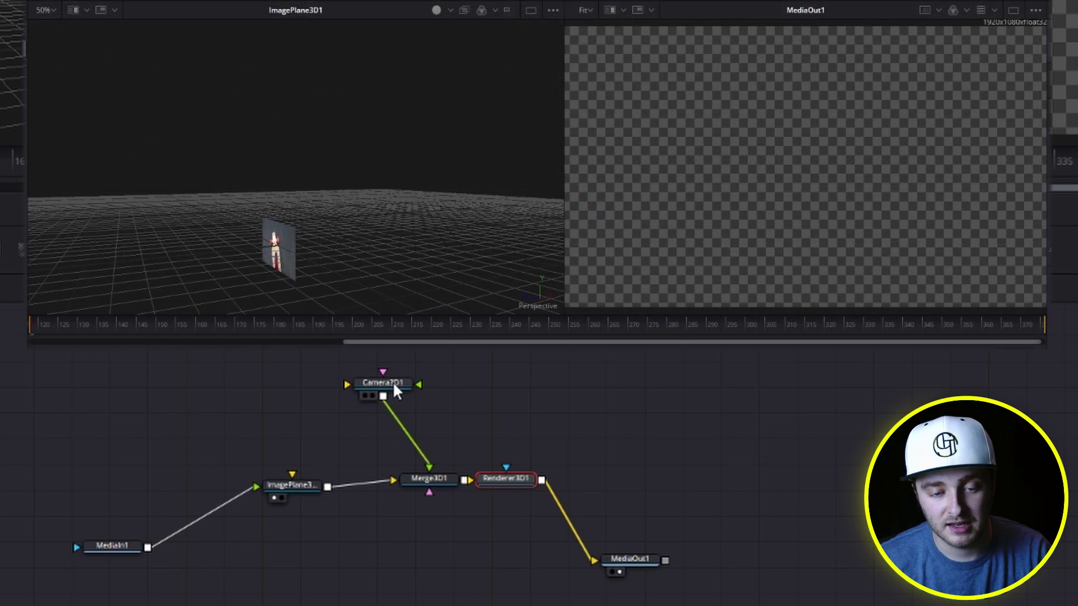
left_click_drag(464, 393, 439, 393)
Orbit the 3D viewer to see the camera side-on
left_click_drag(435, 280, 317, 243)
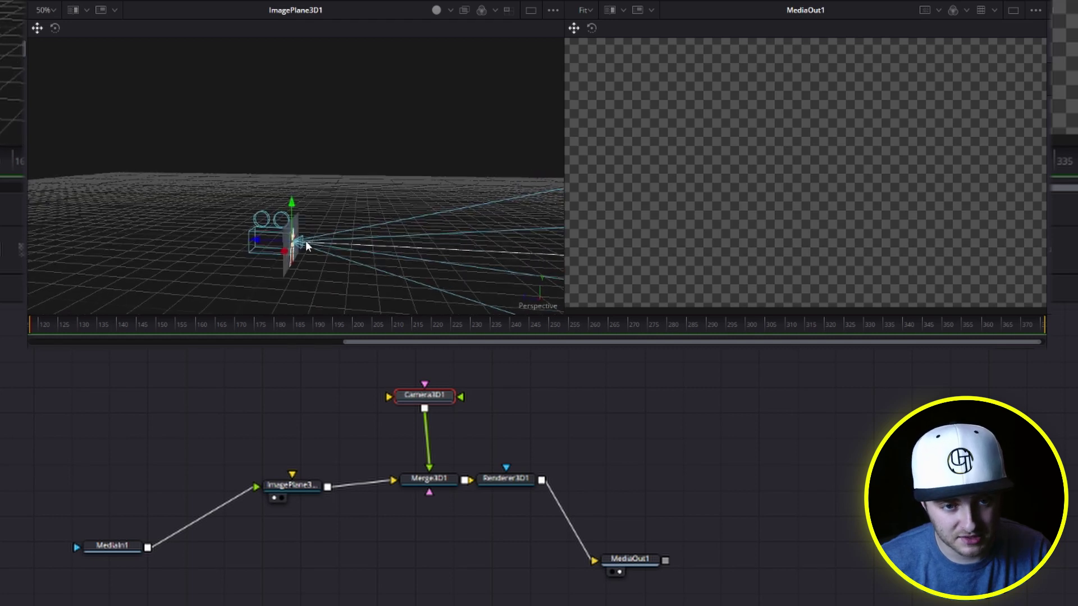
right_click(324, 244)
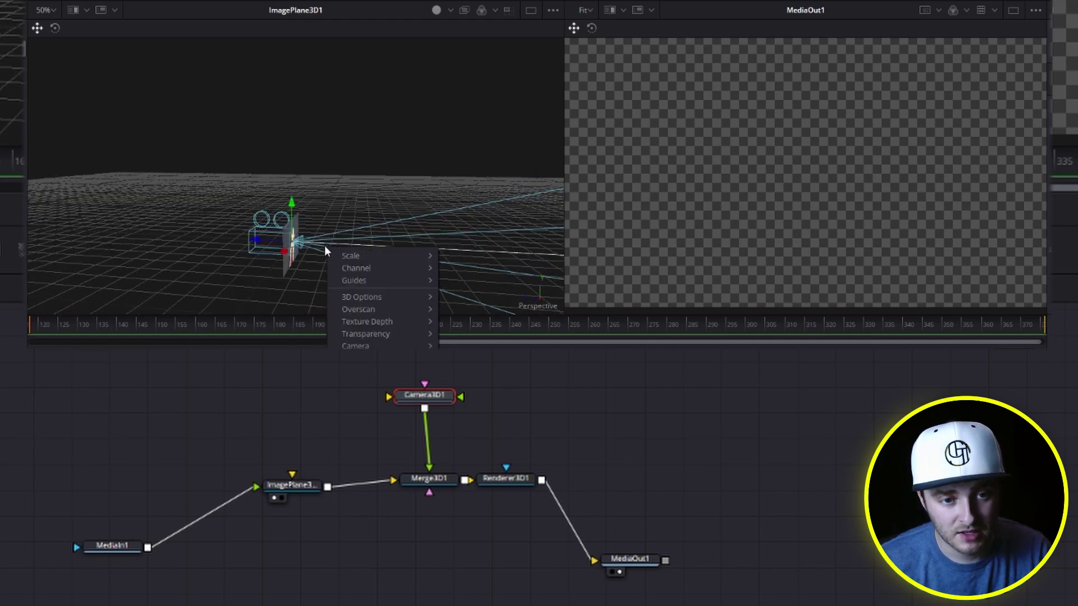
left_click_drag(324, 245, 359, 240)
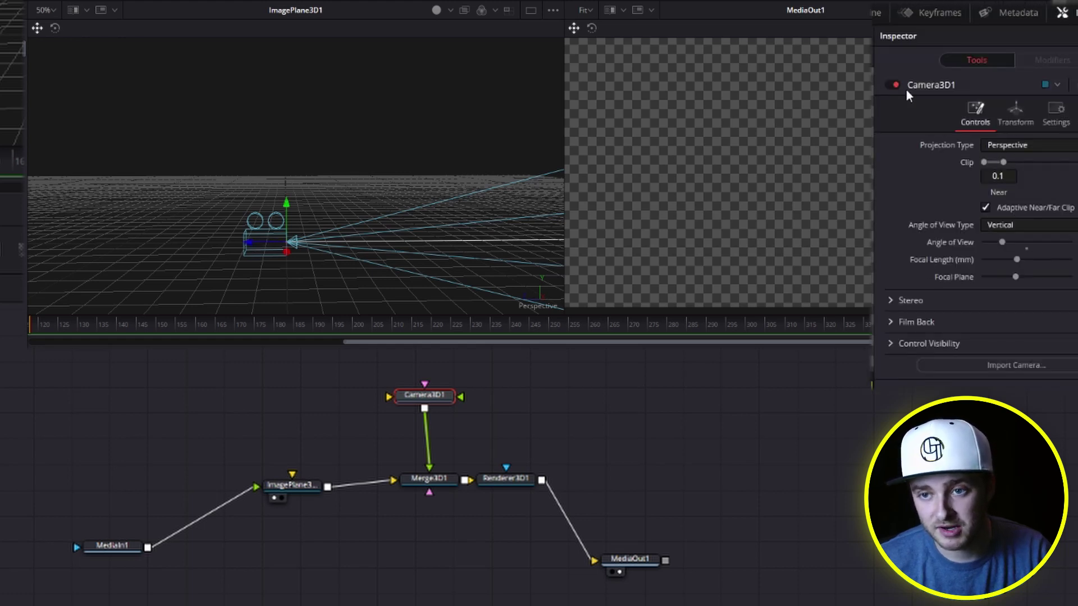
In Camera3D1's Transform settings, move the camera left and back along Z
left_click(925, 124)
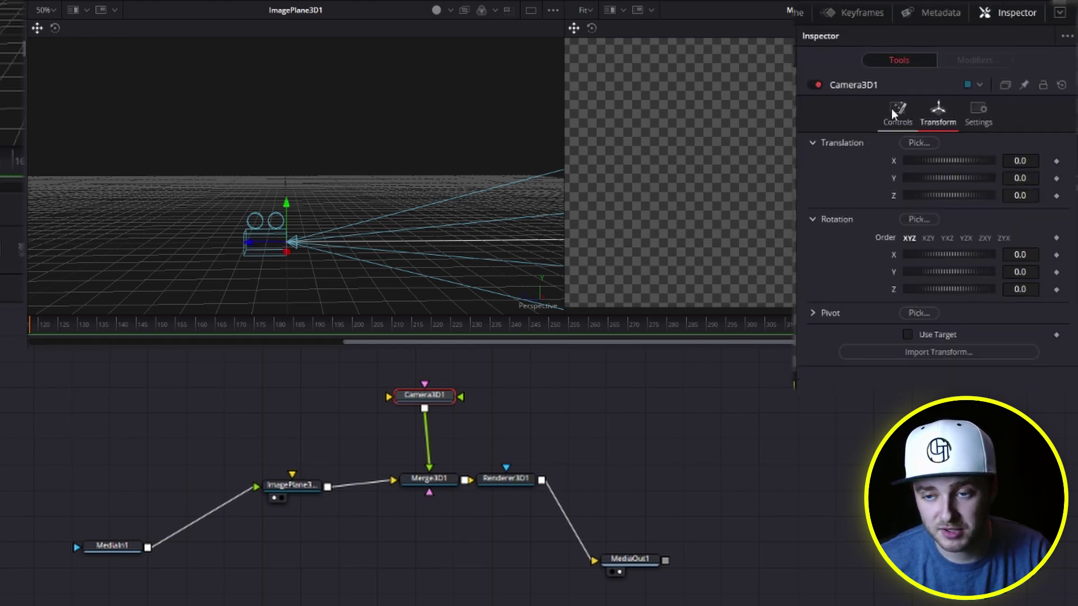
left_click_drag(244, 244, 335, 293)
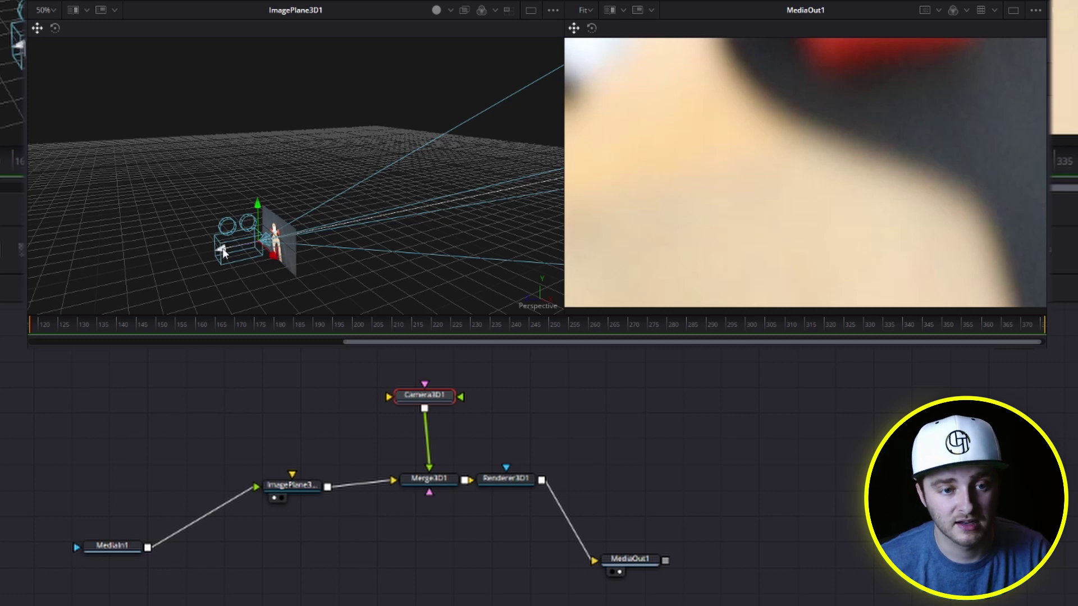
left_click_drag(222, 248, 23, 308)
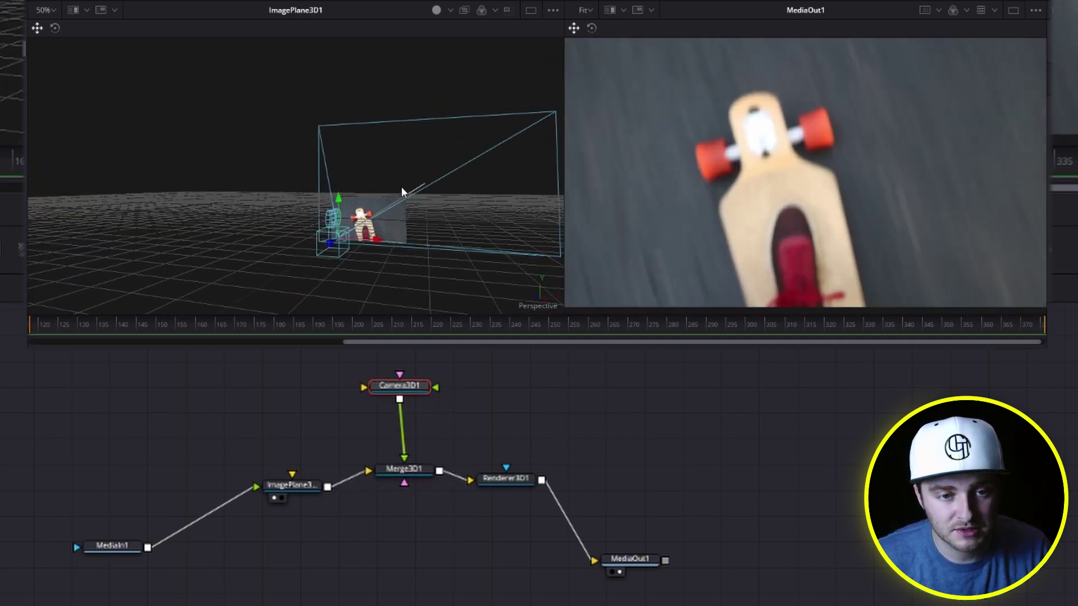
Orbit and zoom the 3D view to check the camera framing the image plane
left_click_drag(401, 189, 331, 184)
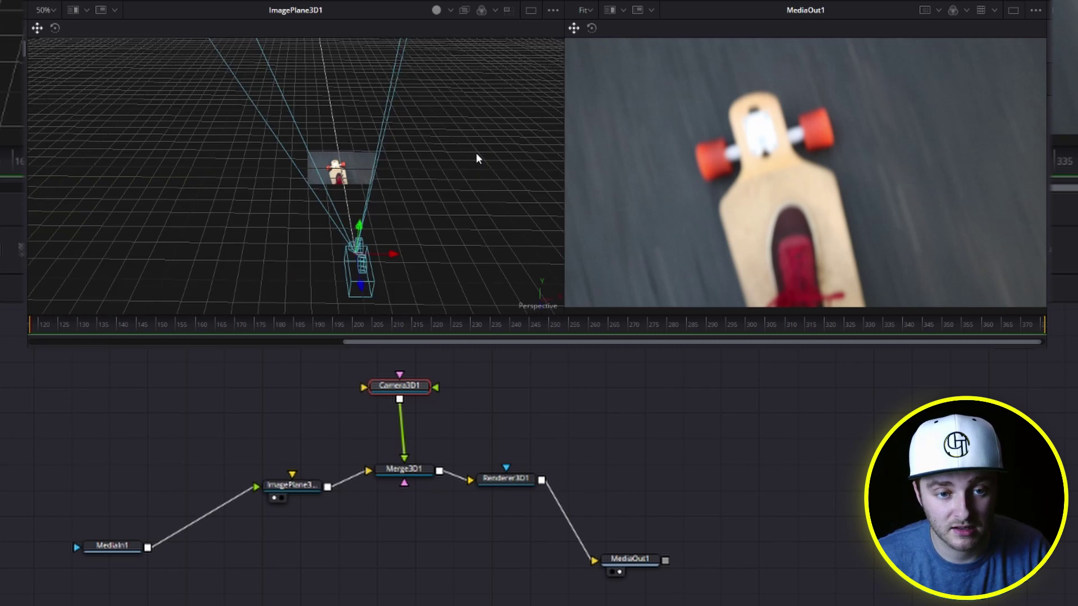
left_click_drag(476, 159, 436, 153)
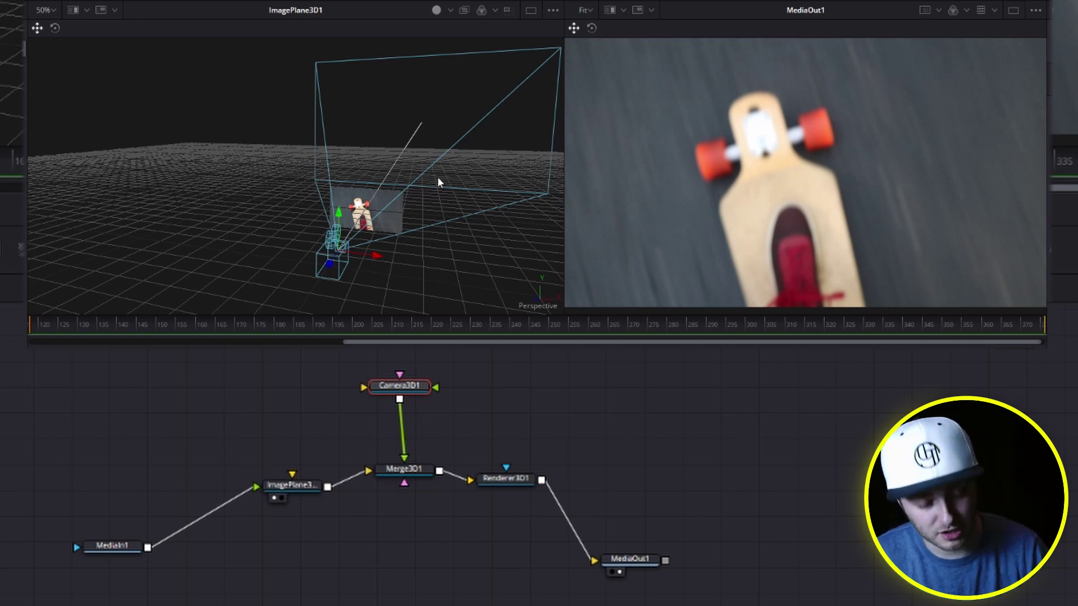
scroll(438, 179, "up", 4)
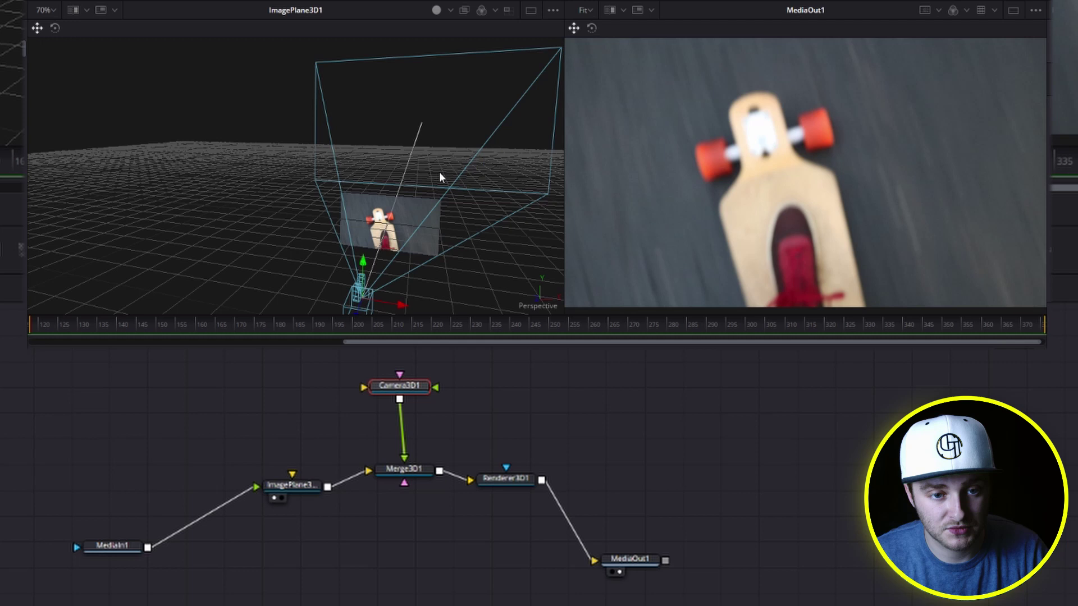
scroll(439, 174, "down", 4)
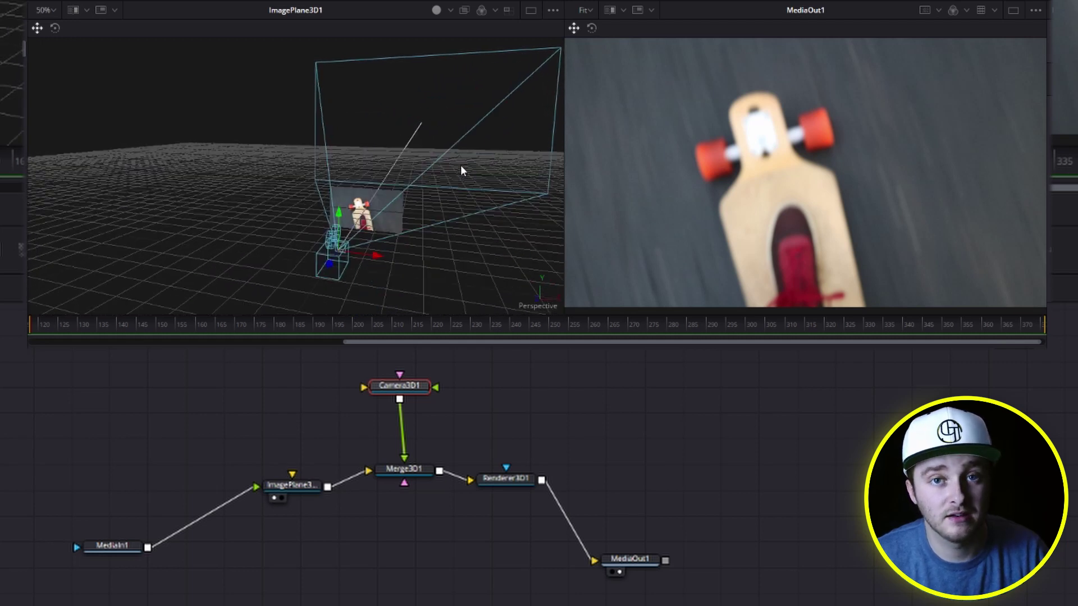
left_click_drag(454, 160, 365, 93)
left_click(55, 28)
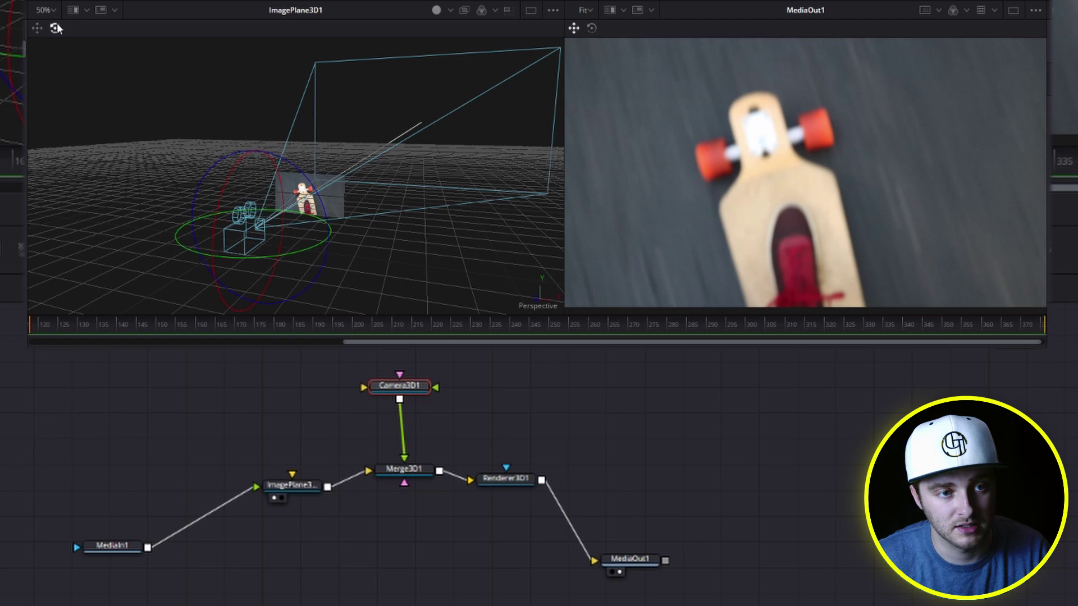
key("q")
left_click_drag(227, 166, 362, 241)
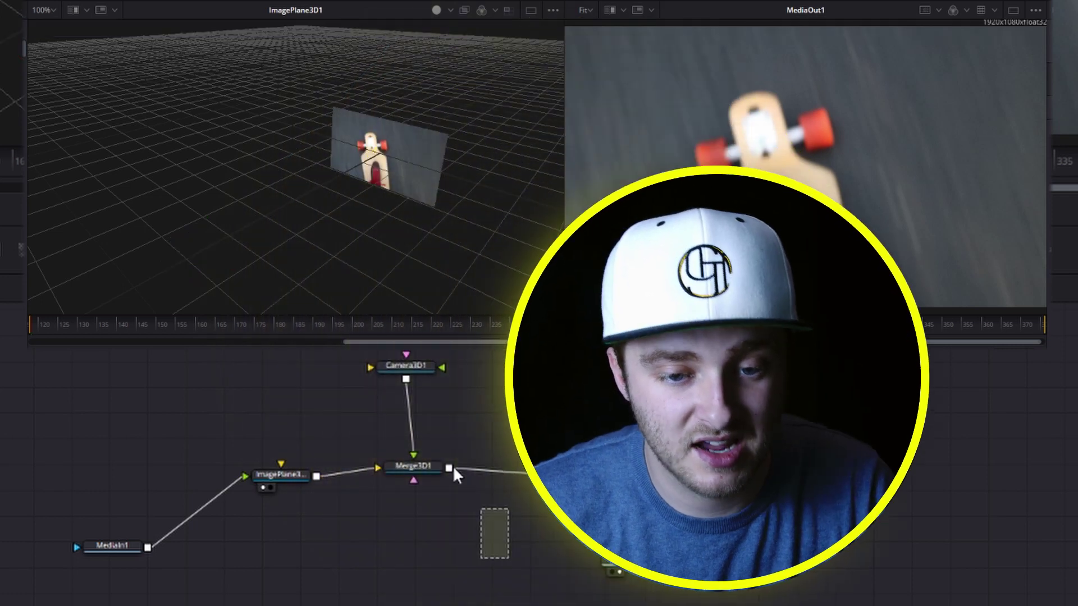
Insert a Merge3D2 after ImagePlane3D1 and place it before Merge3D1
left_click_drag(385, 347, 539, 489)
left_click(287, 480)
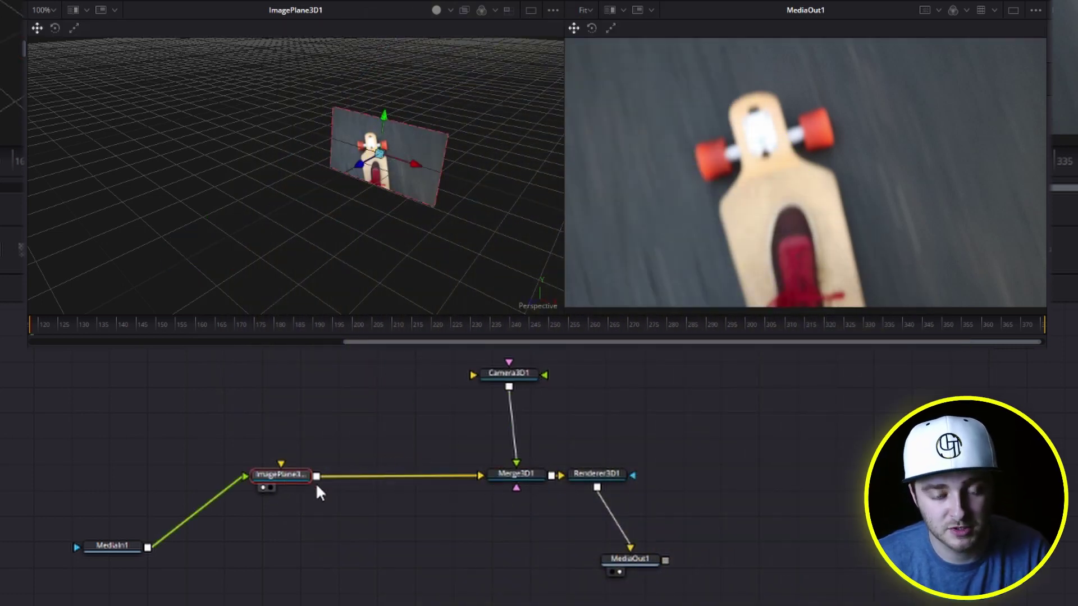
left_click(929, 250)
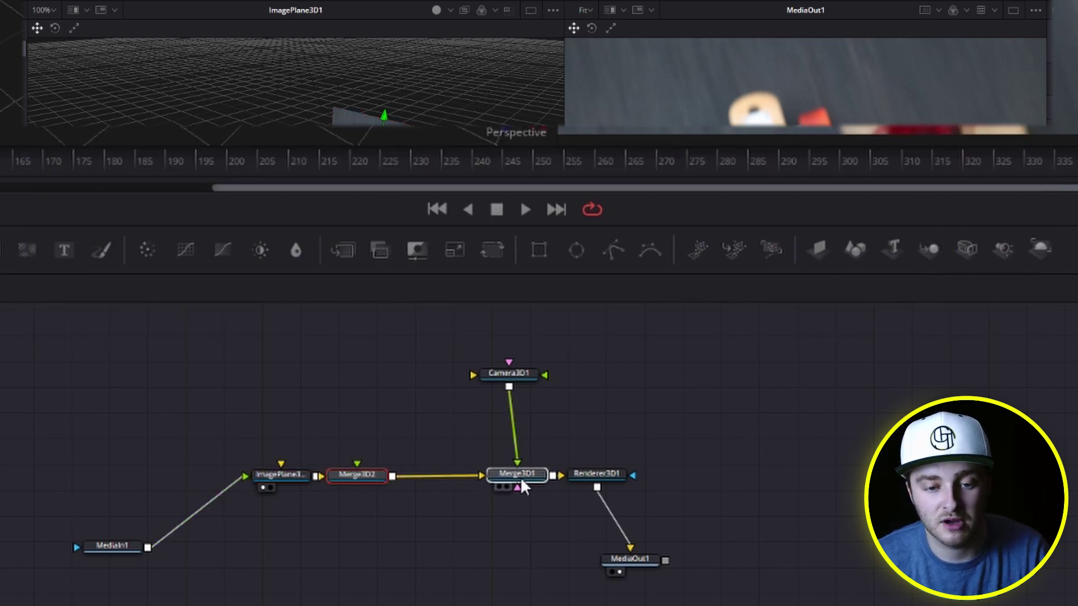
left_click_drag(522, 486, 519, 486)
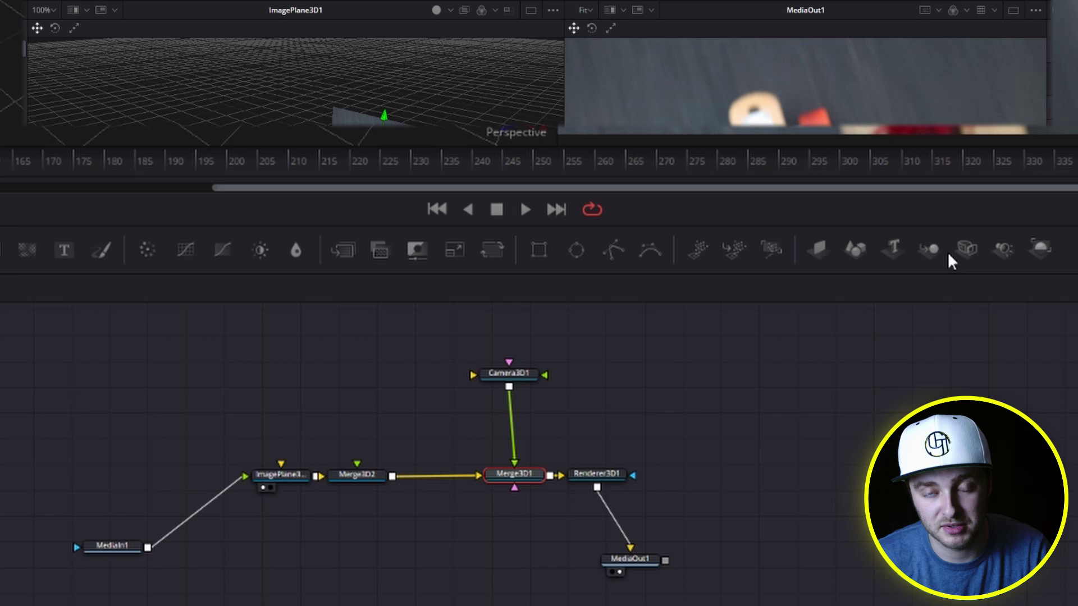
left_click_drag(357, 475, 392, 451)
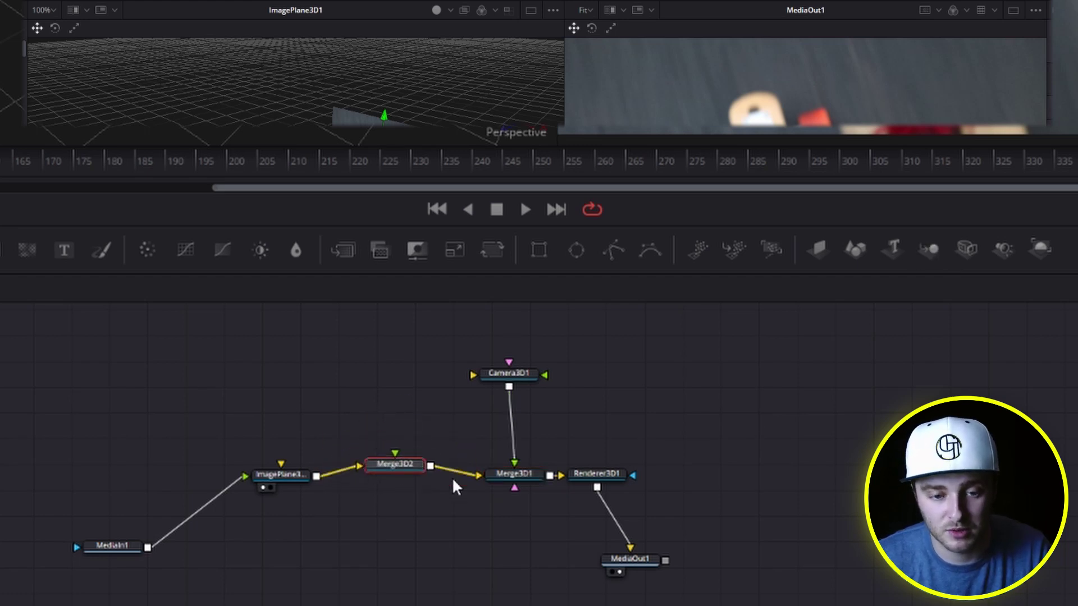
Add a Shape3D1 node feeding Merge3D2 and set its shape to Cone
left_click(854, 250)
left_click_drag(325, 508, 414, 417)
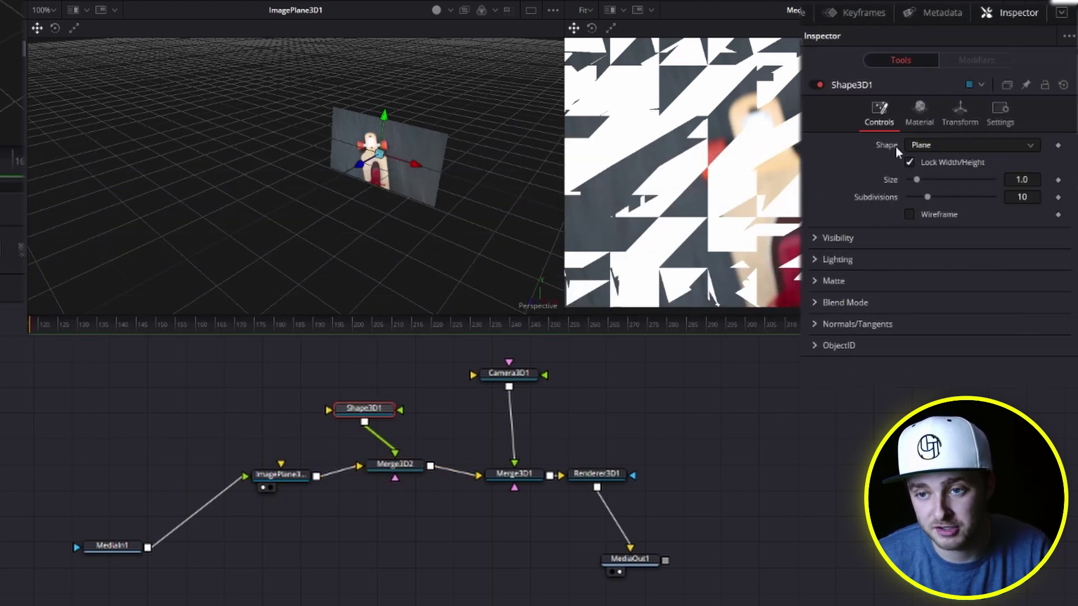
left_click(981, 146)
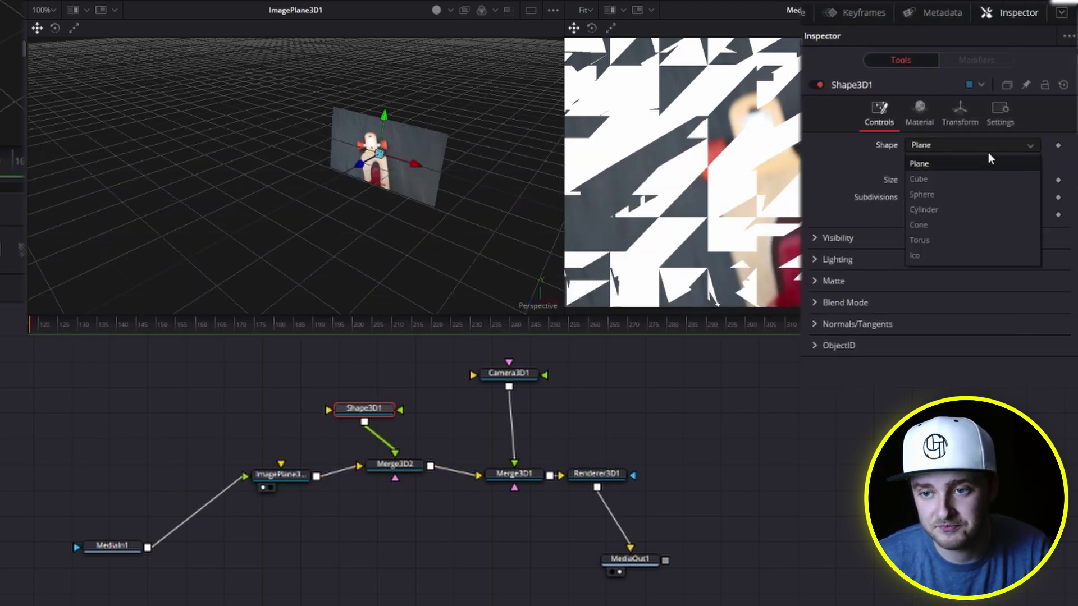
left_click(948, 224)
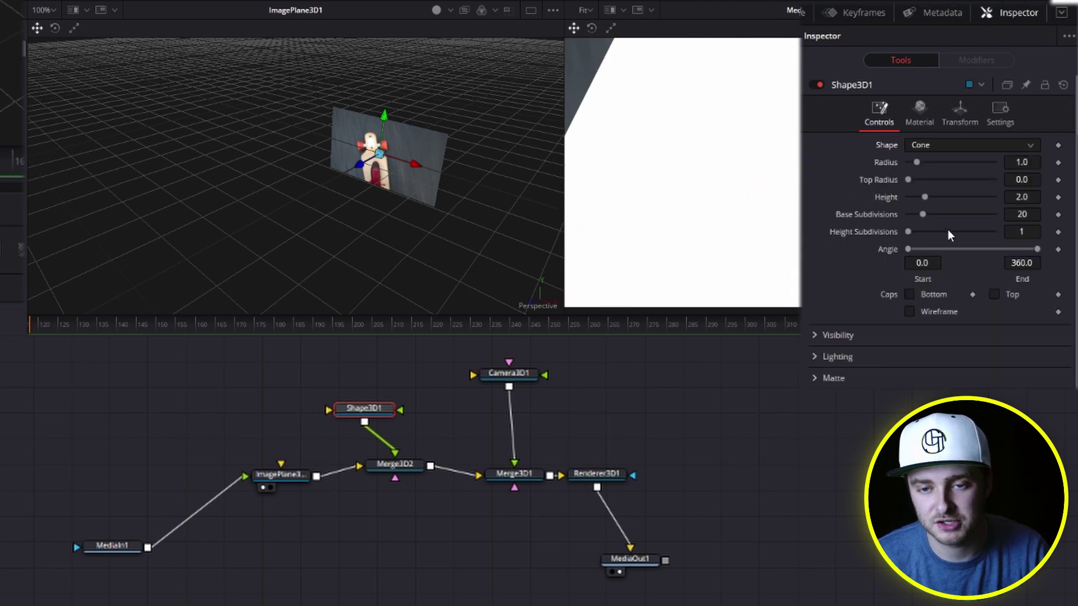
left_click(959, 112)
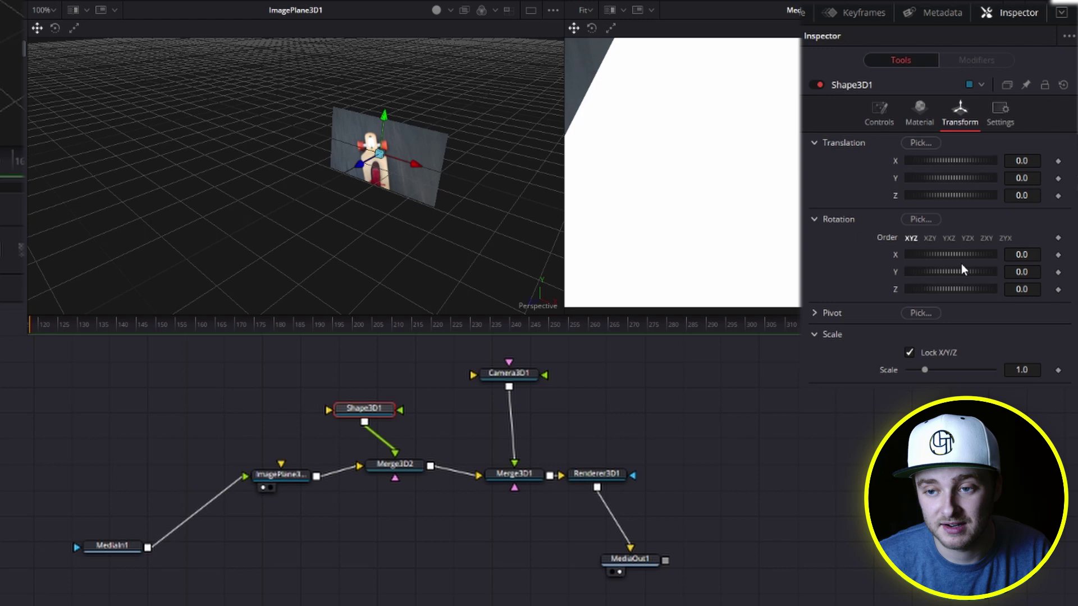
Set the cone's Rotation X to 90
left_click(1021, 254)
type("90")
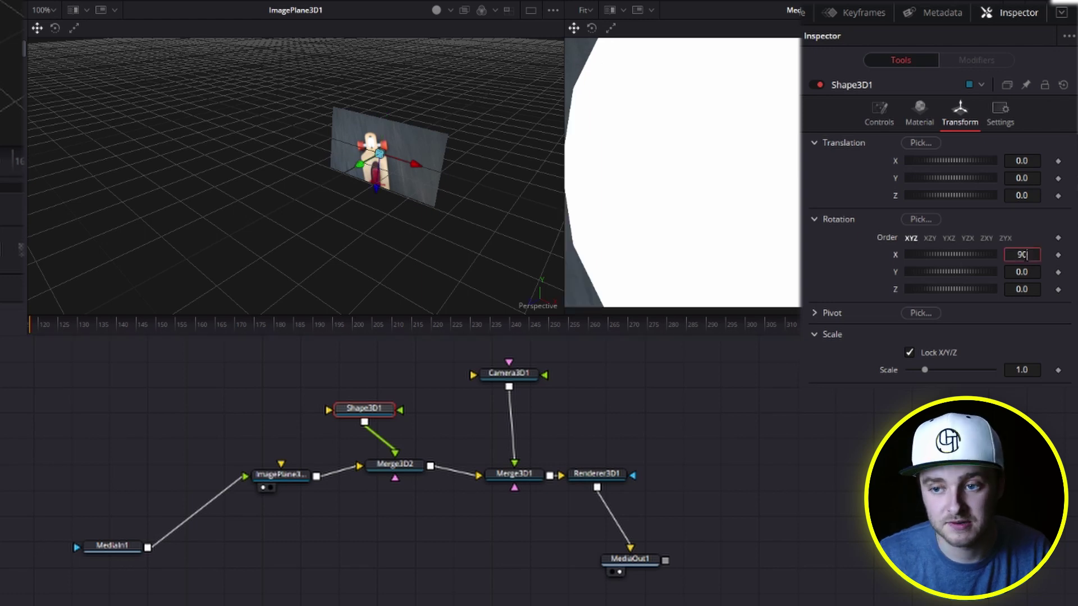
key("Tab")
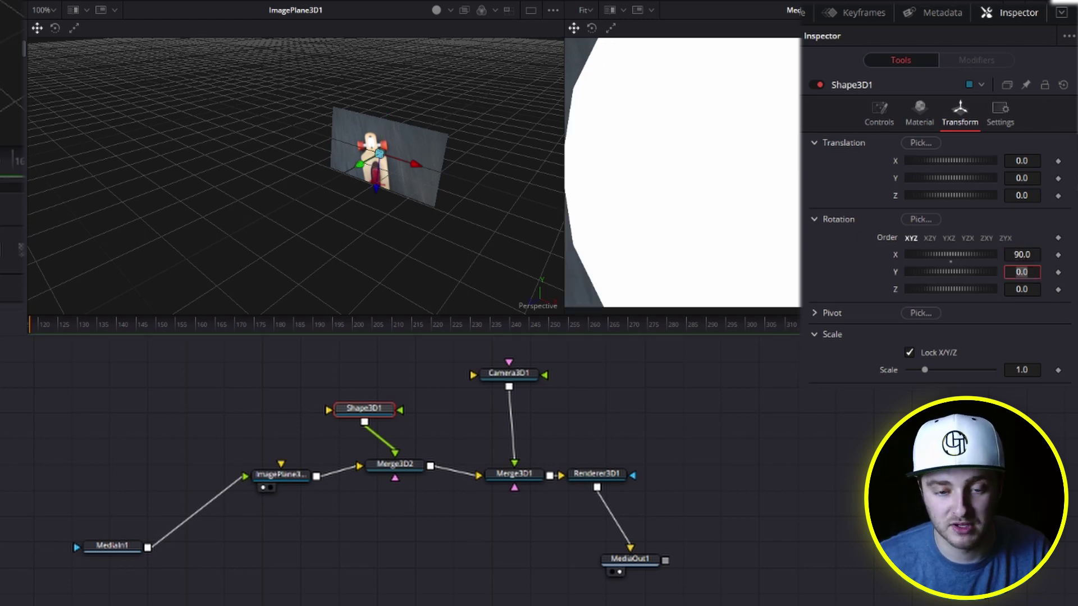
View Shape3D1 in the left viewer and scale the cone down to about 0.44
left_click(372, 410)
key("1")
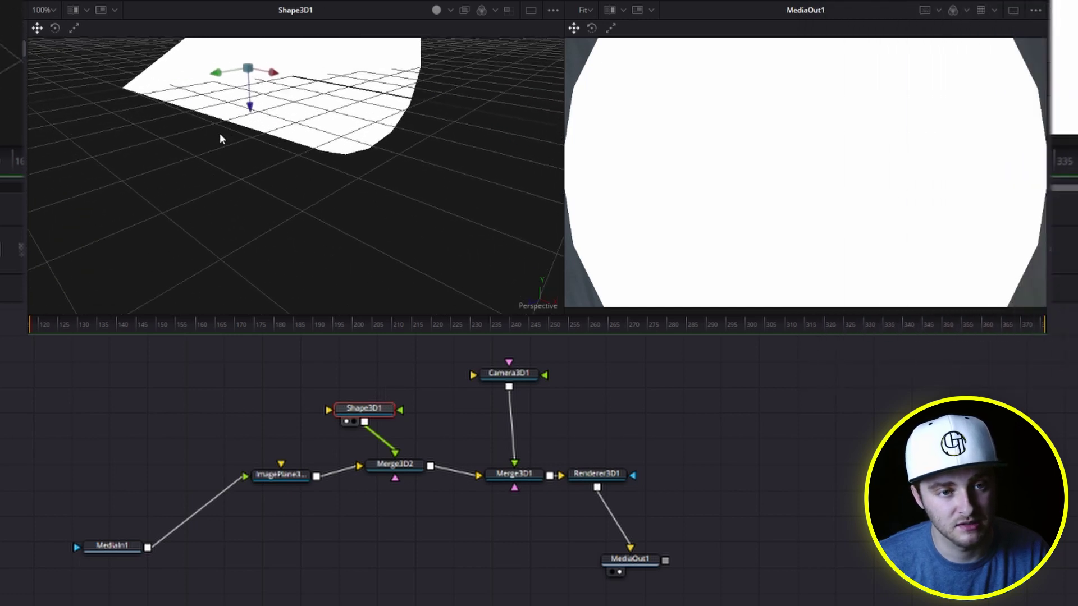
left_click_drag(220, 137, 354, 247)
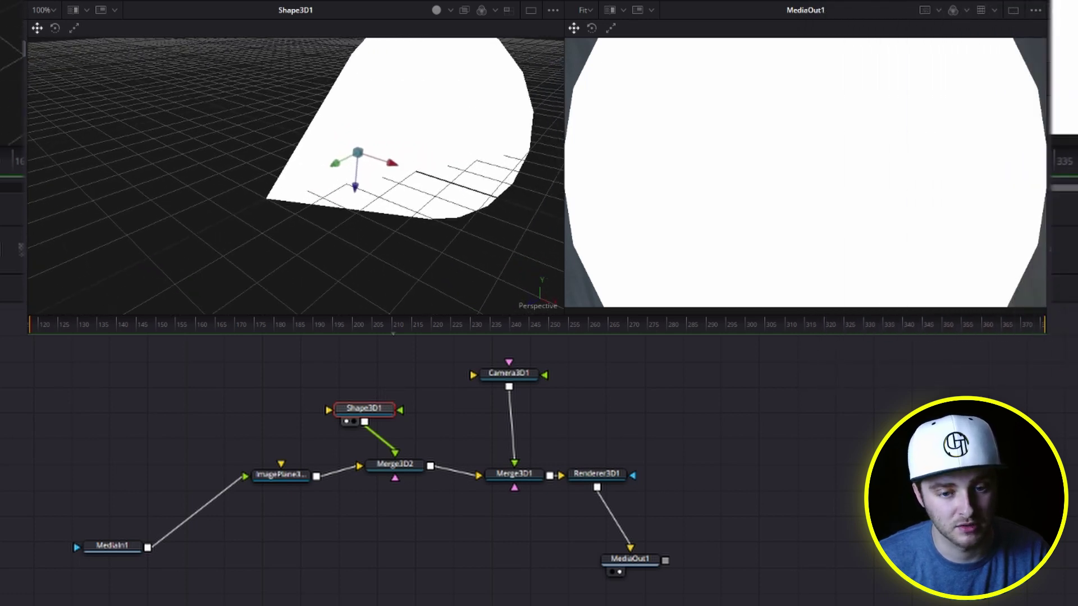
left_click_drag(528, 377, 524, 380)
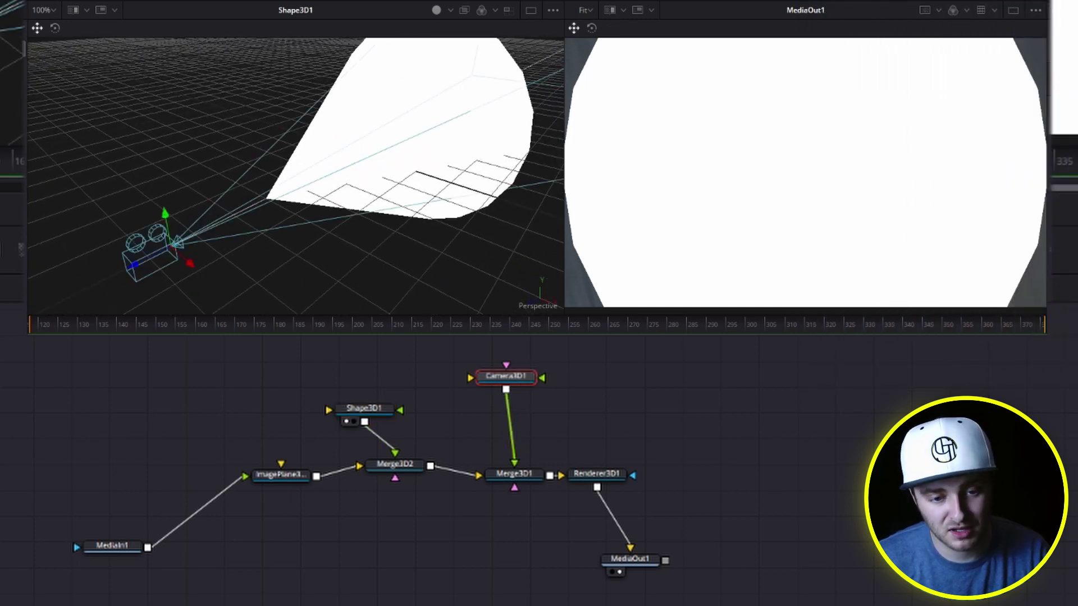
left_click(364, 408)
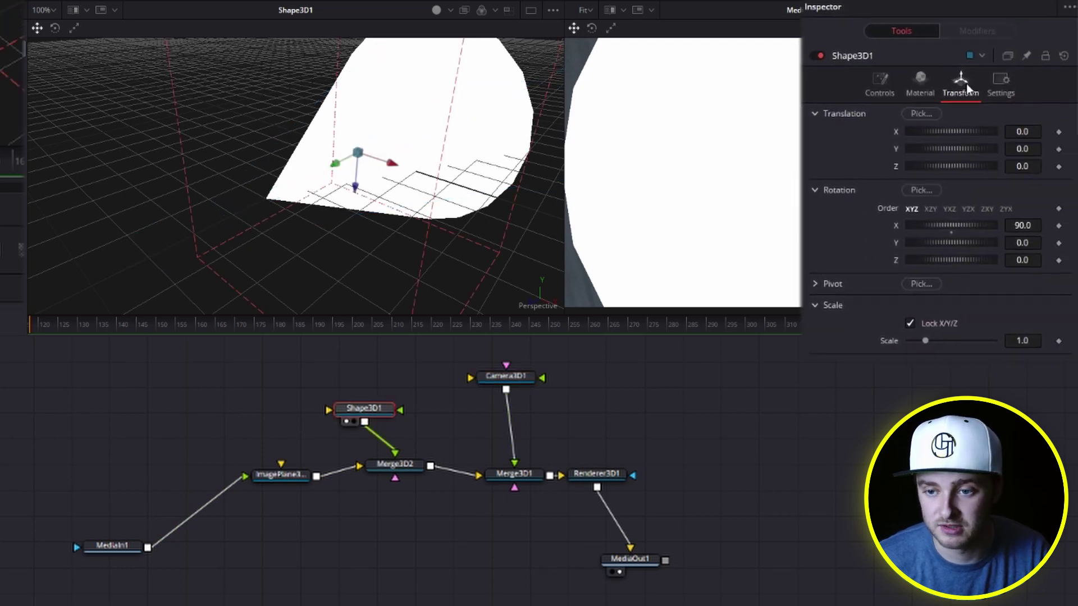
left_click_drag(924, 342, 889, 339)
Show Shape3D1 in the left viewer and the MediaOut1 render in the right viewer
left_click(281, 474)
key("2")
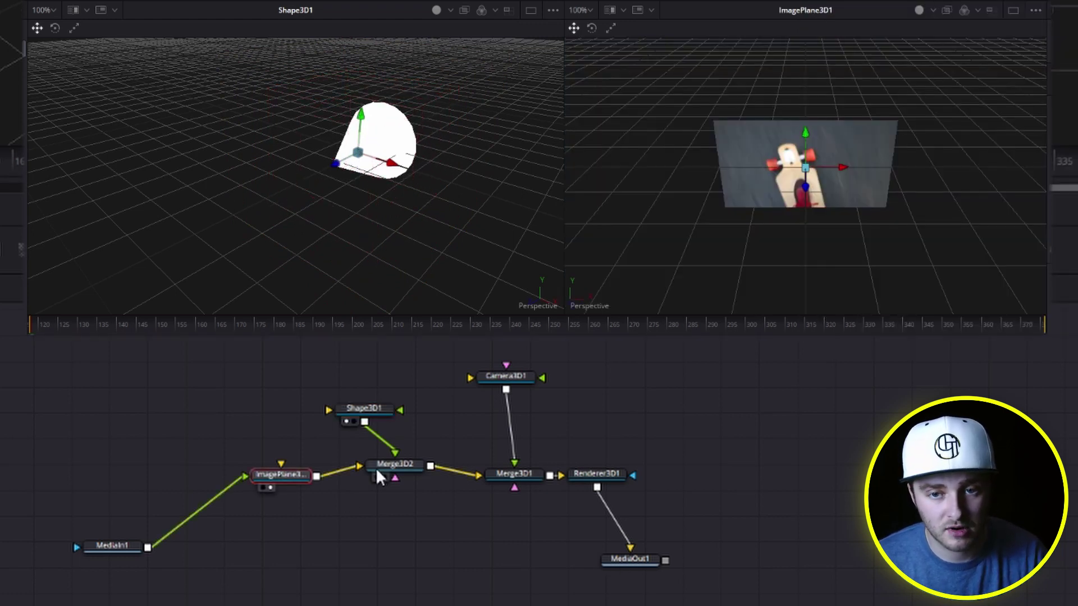
key("1")
left_click(654, 560)
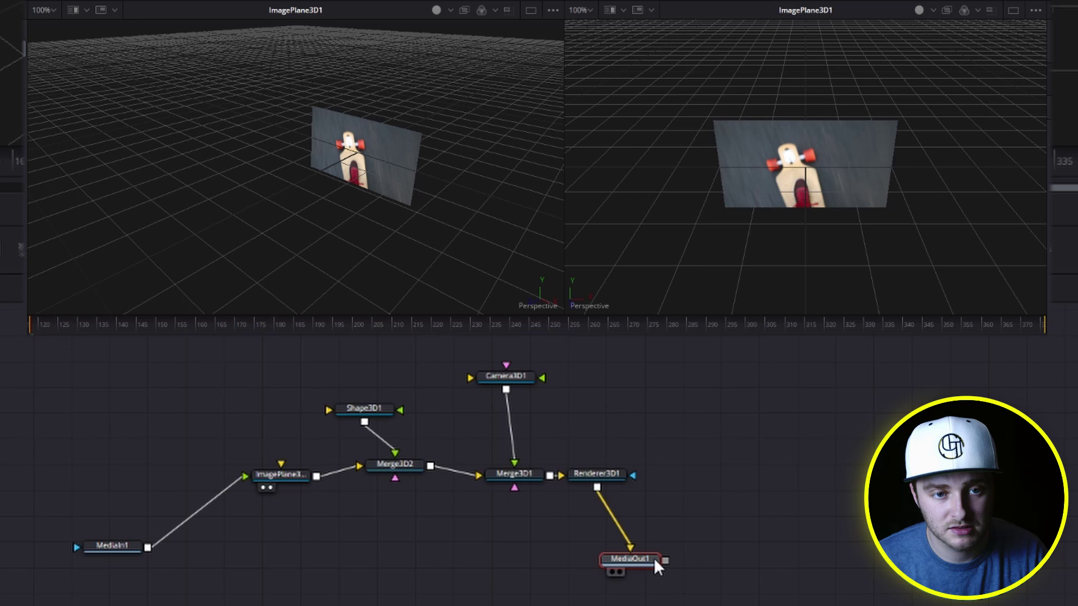
key("2")
left_click(374, 411)
key("1")
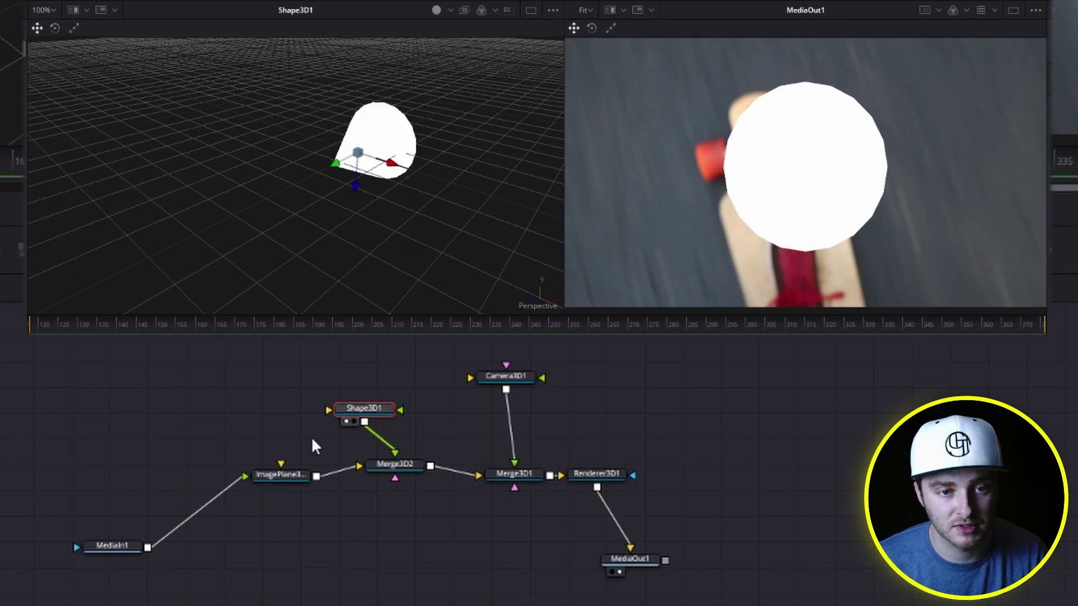
left_click(268, 473)
key("1")
left_click(374, 409)
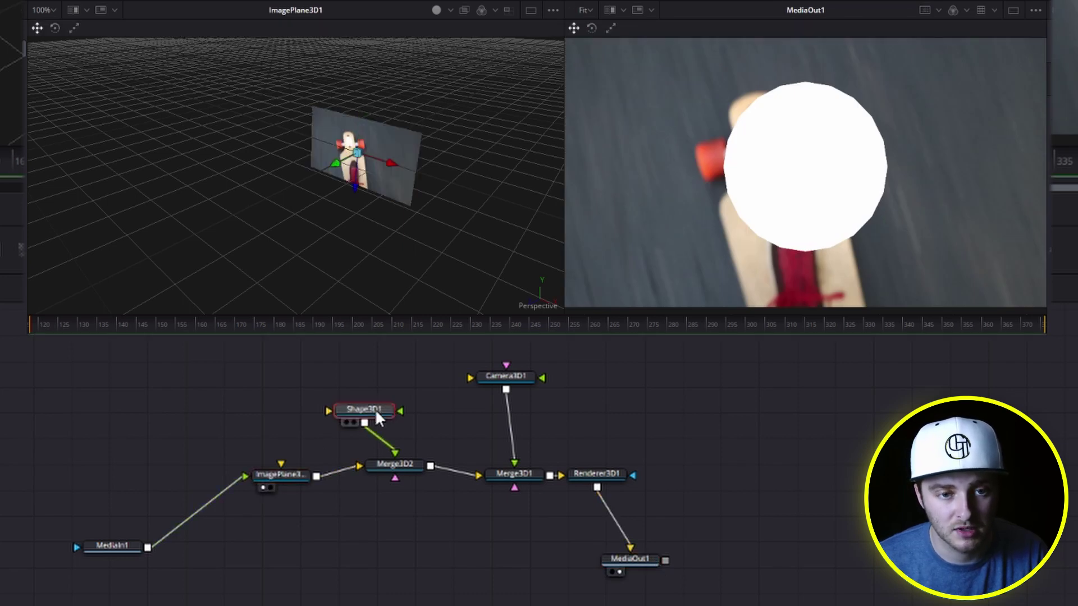
key("1")
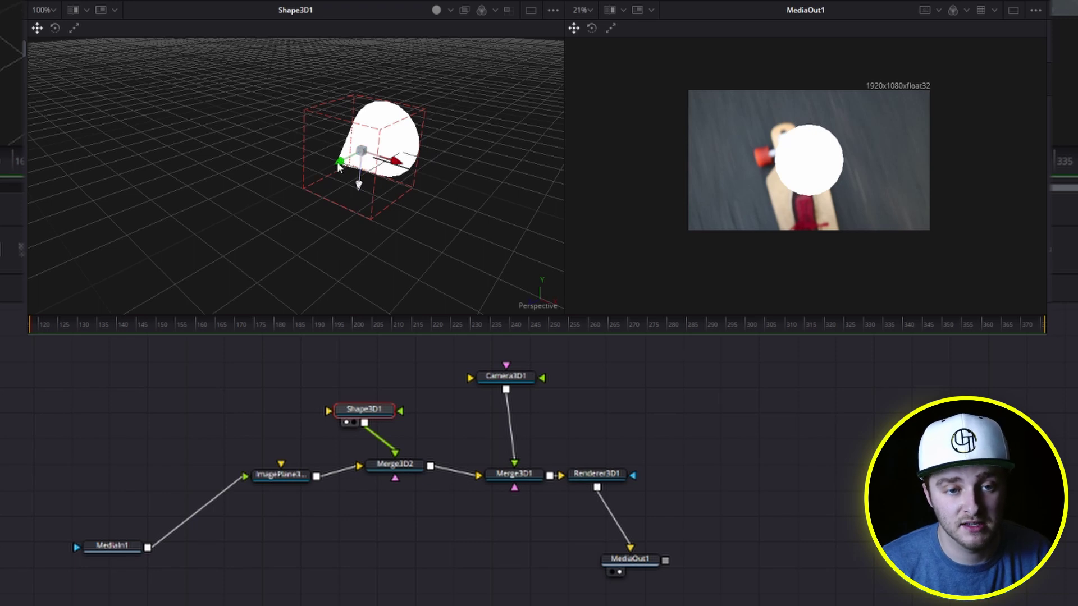
Move the white disc up and right onto the longboard's wheel
left_click_drag(338, 164, 325, 212)
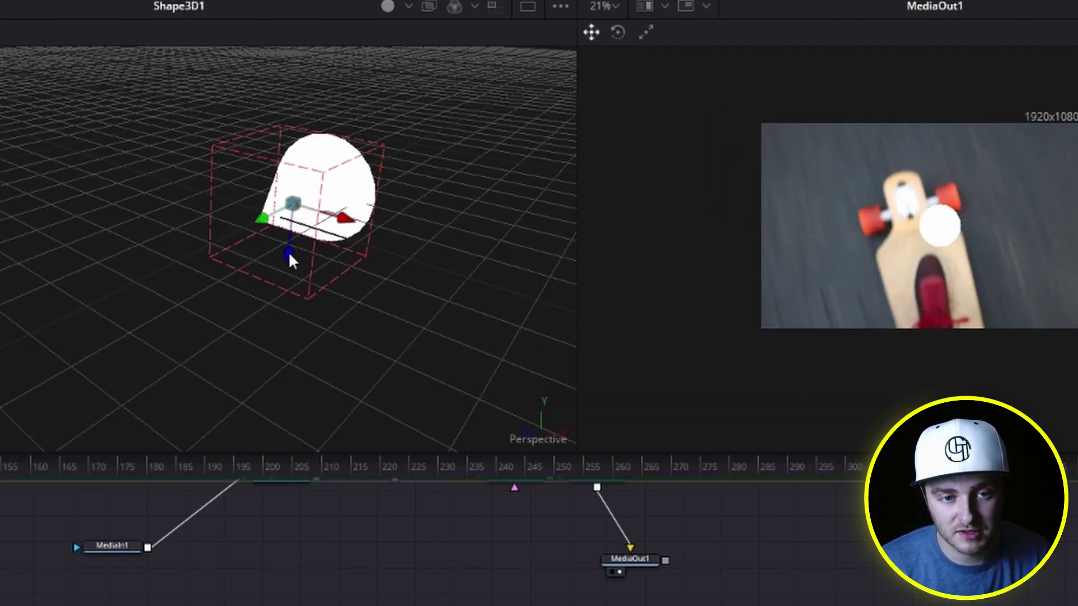
left_click_drag(289, 253, 285, 240)
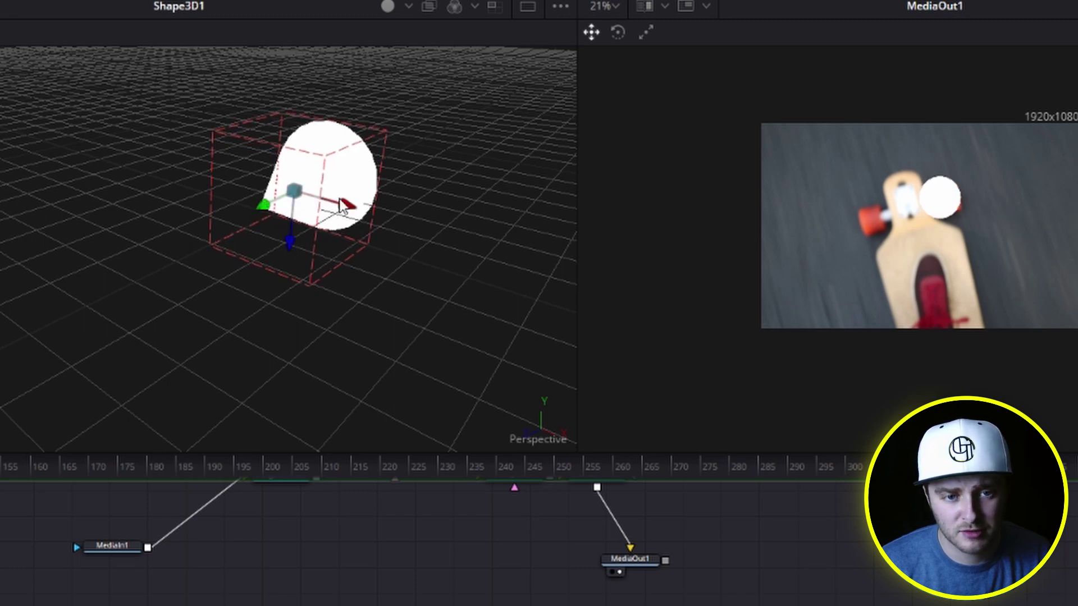
left_click_drag(345, 212, 351, 211)
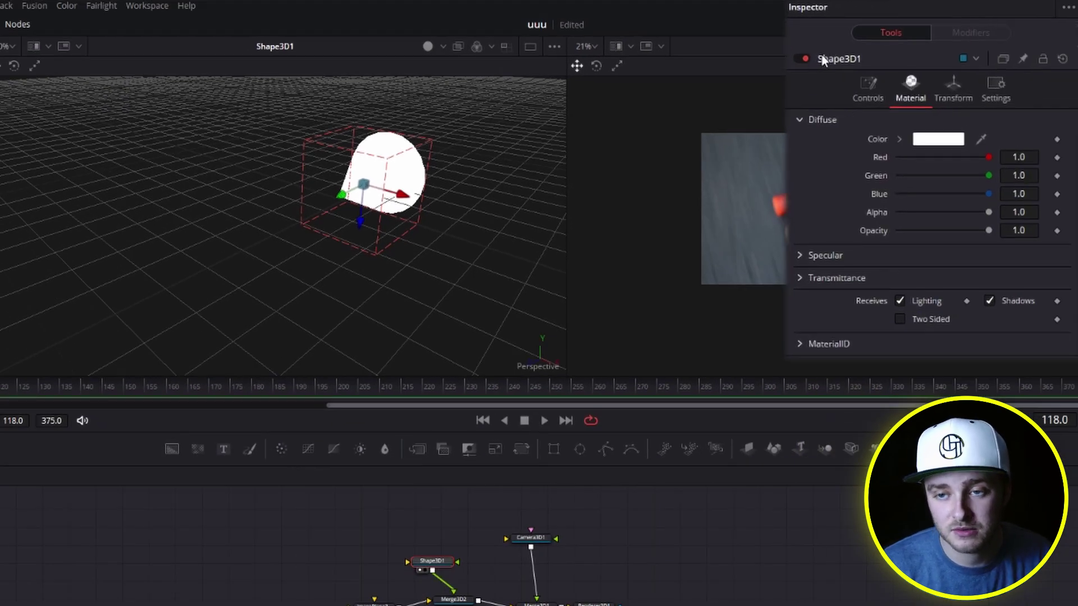
Set Shape3D1's diffuse colour to bright green (#05ff0d)
left_click(929, 145)
left_click(609, 333)
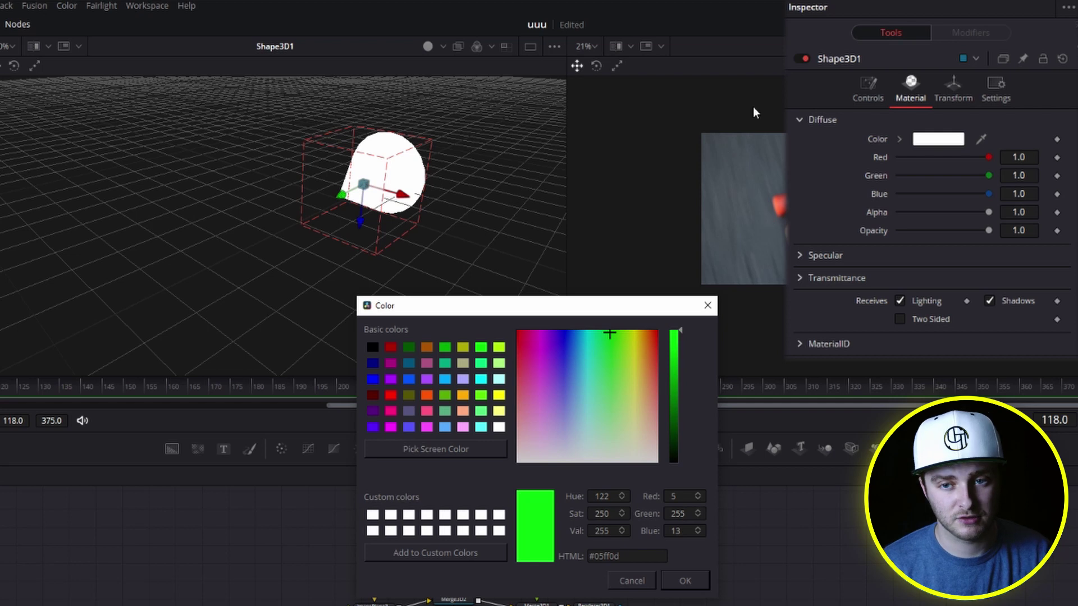
left_click(682, 583)
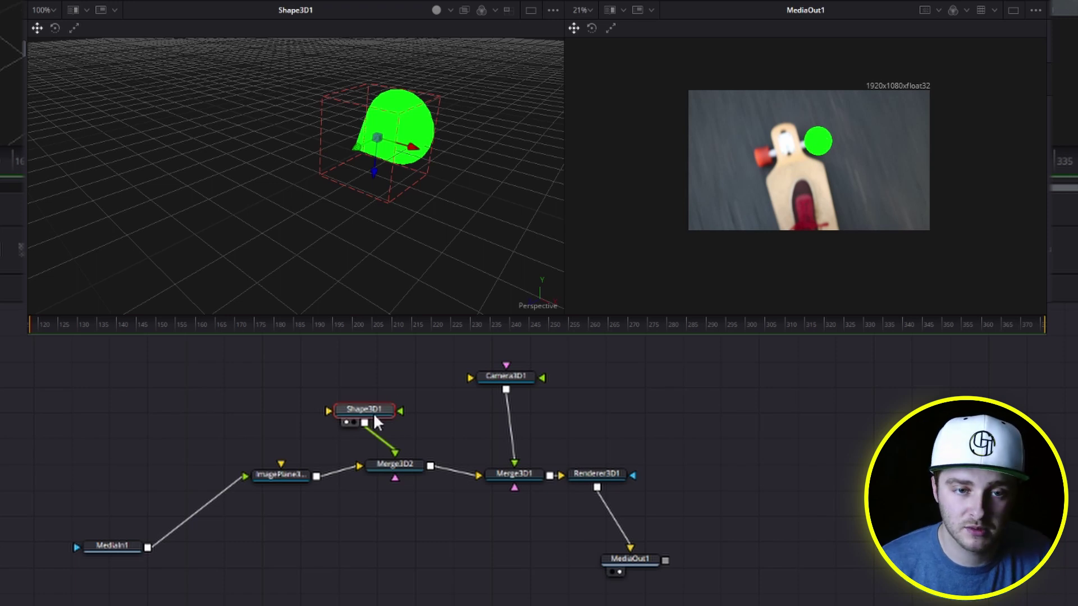
Add keyframes on Shape3D1's Translation X and Z
left_click_drag(372, 412, 388, 391)
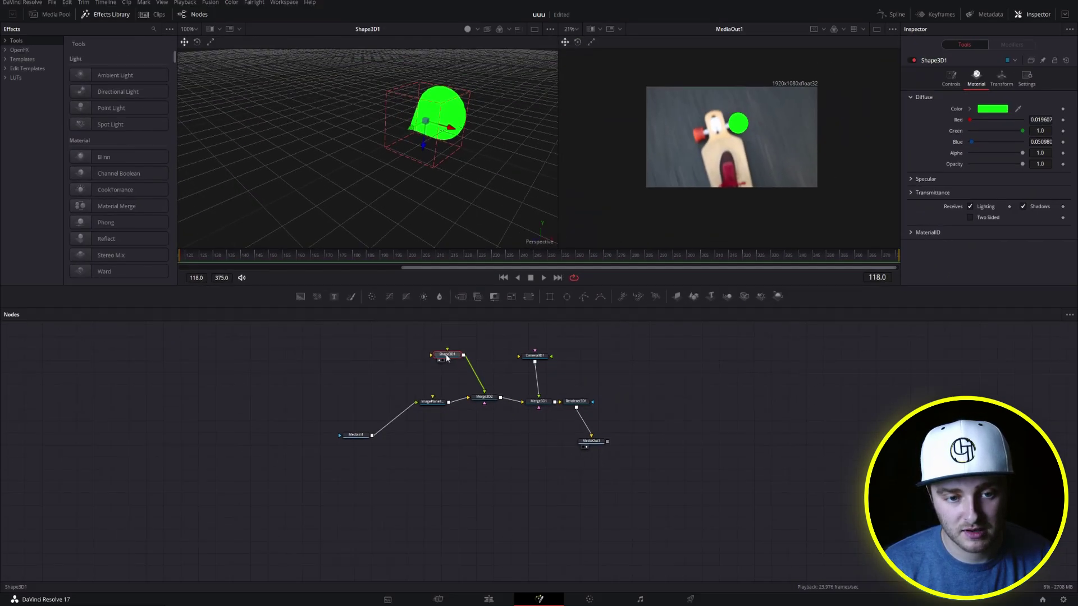
left_click(1001, 78)
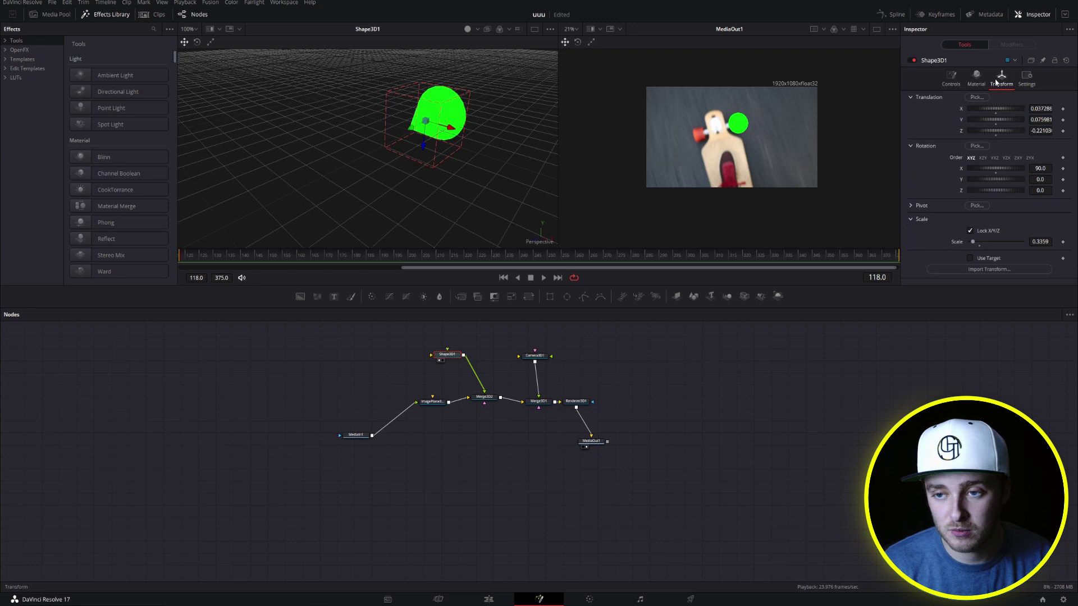
left_click(1063, 108)
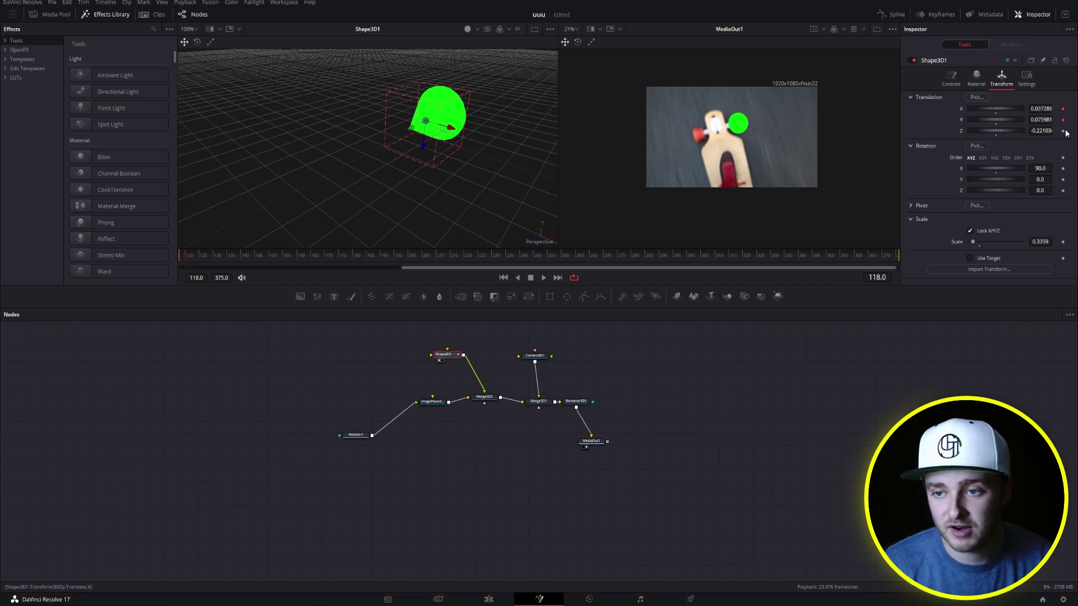
left_click(1062, 131)
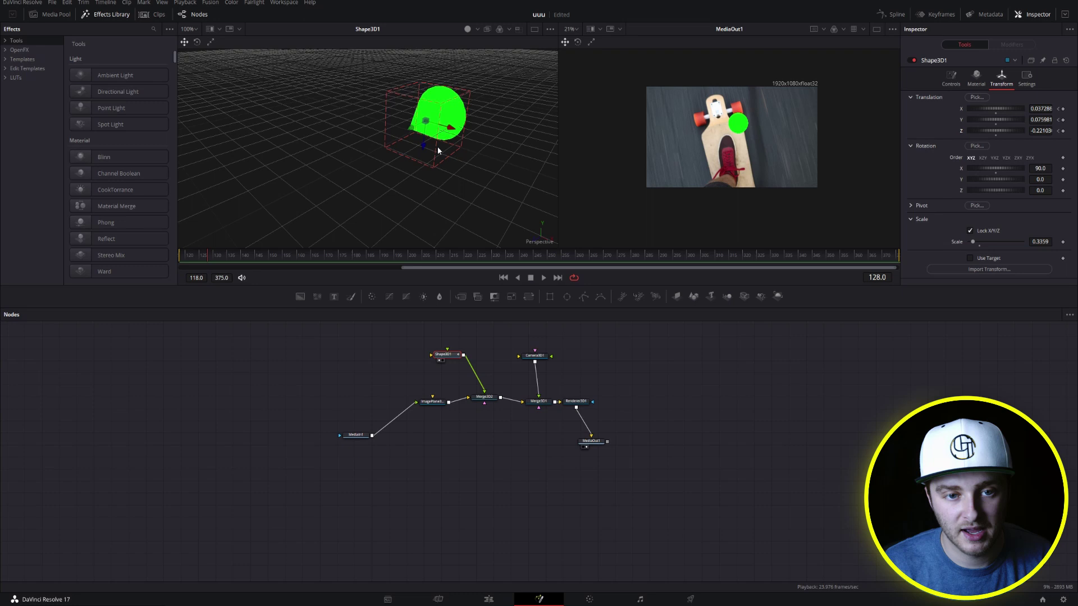
Move the green sphere up and right over the wheel, then play back to check
left_click_drag(423, 147, 423, 133)
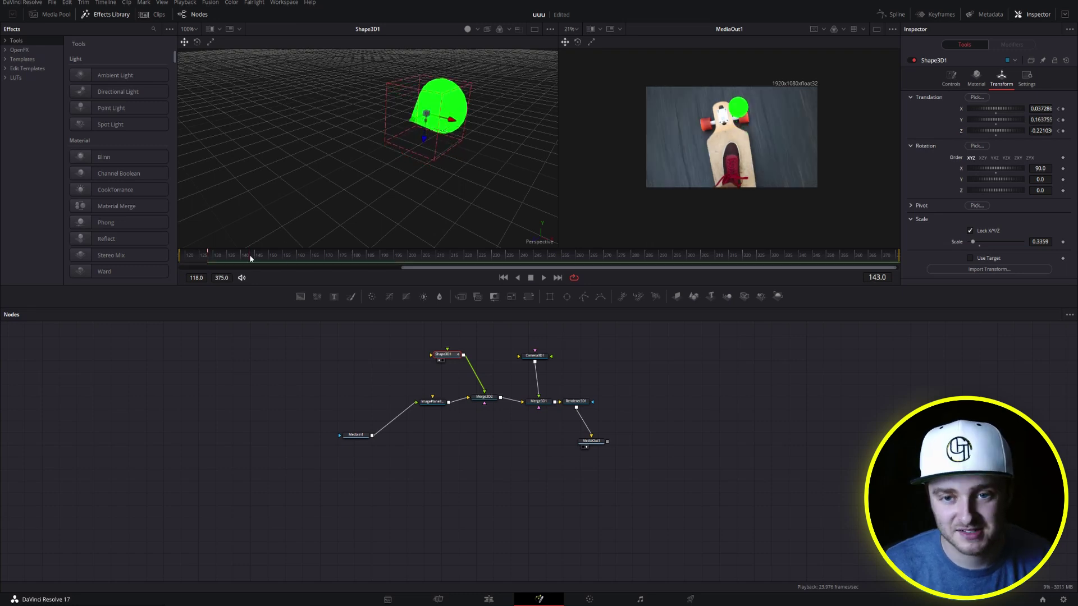
left_click_drag(451, 122, 457, 122)
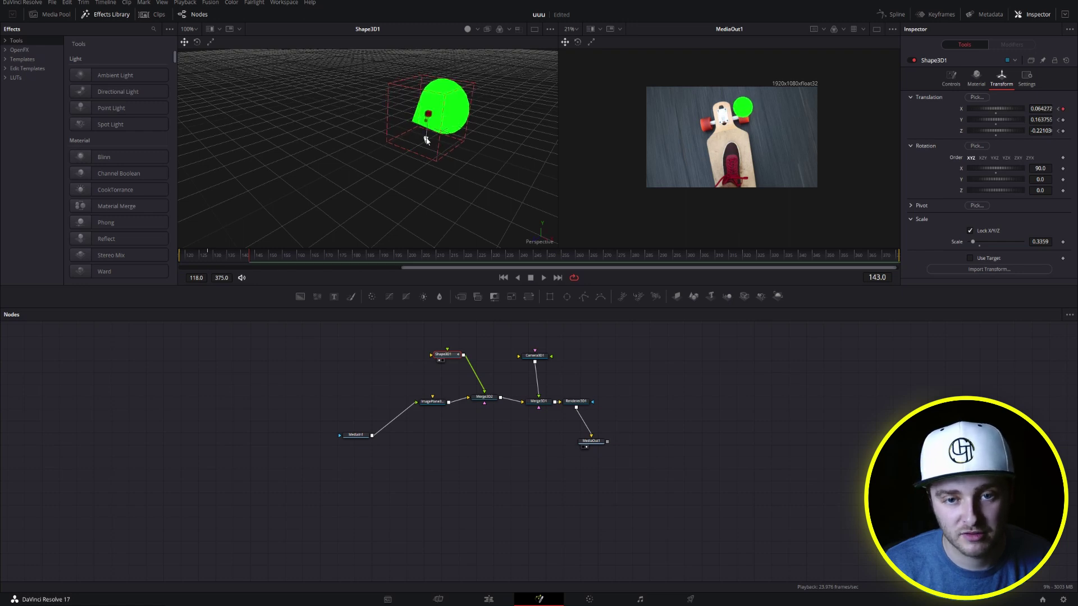
key("space")
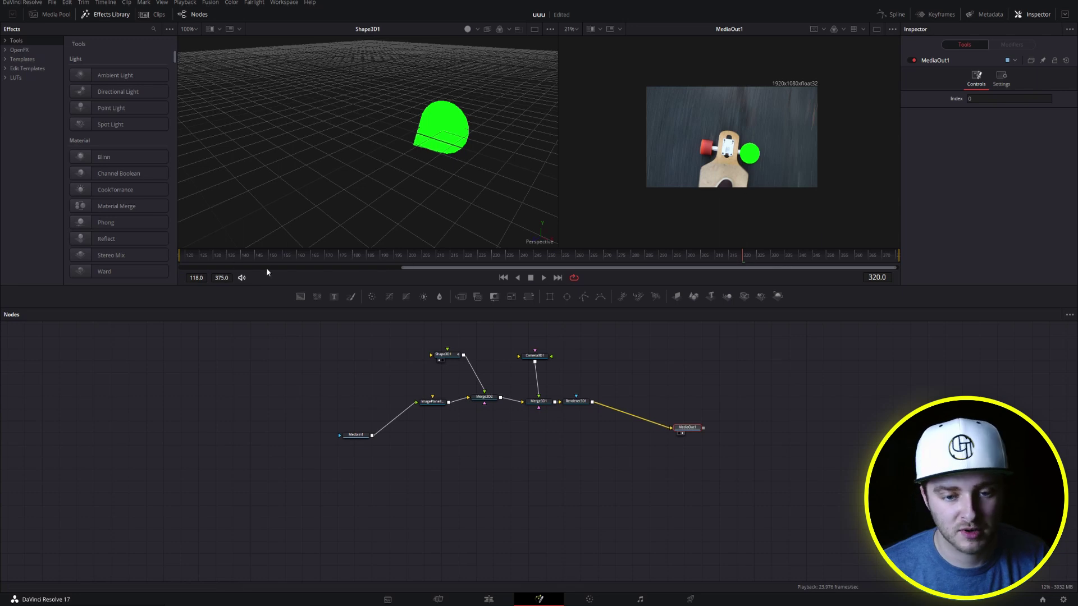
Select Renderer3D1 and enlarge the viewers with Alt+F to review playback
left_click(579, 401)
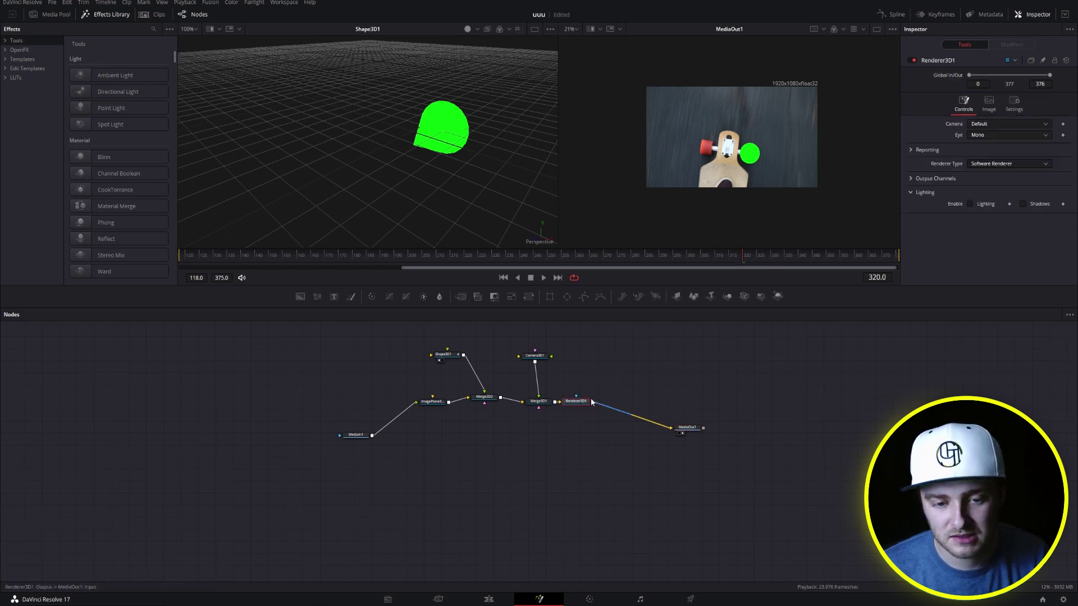
key("alt+f")
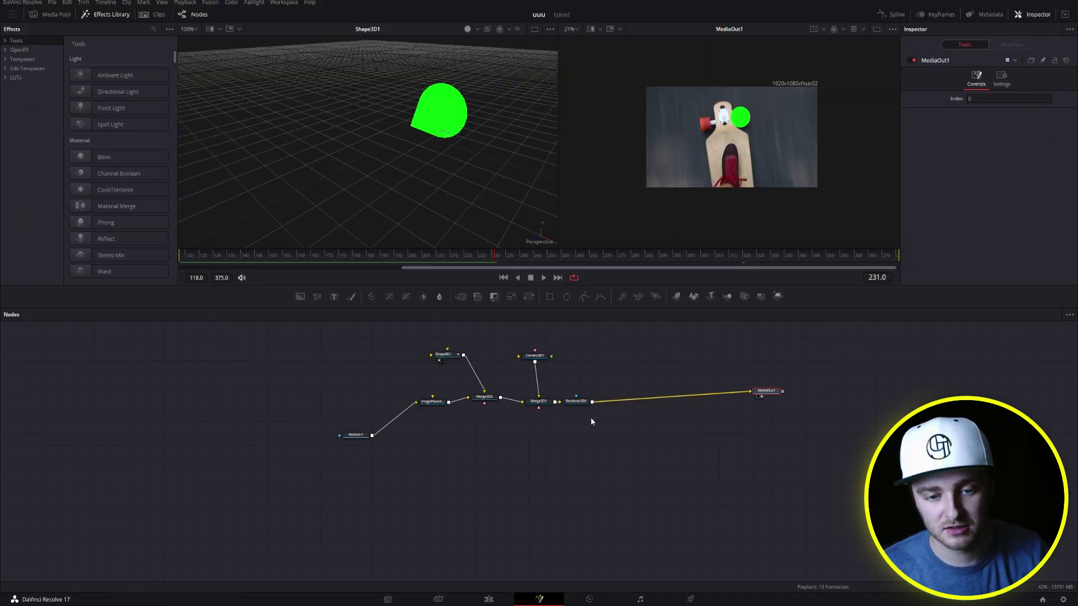
Add an Ultra Keyer after Renderer3D1 and sample the green sphere as its background color
left_click(576, 401)
key("shift+space")
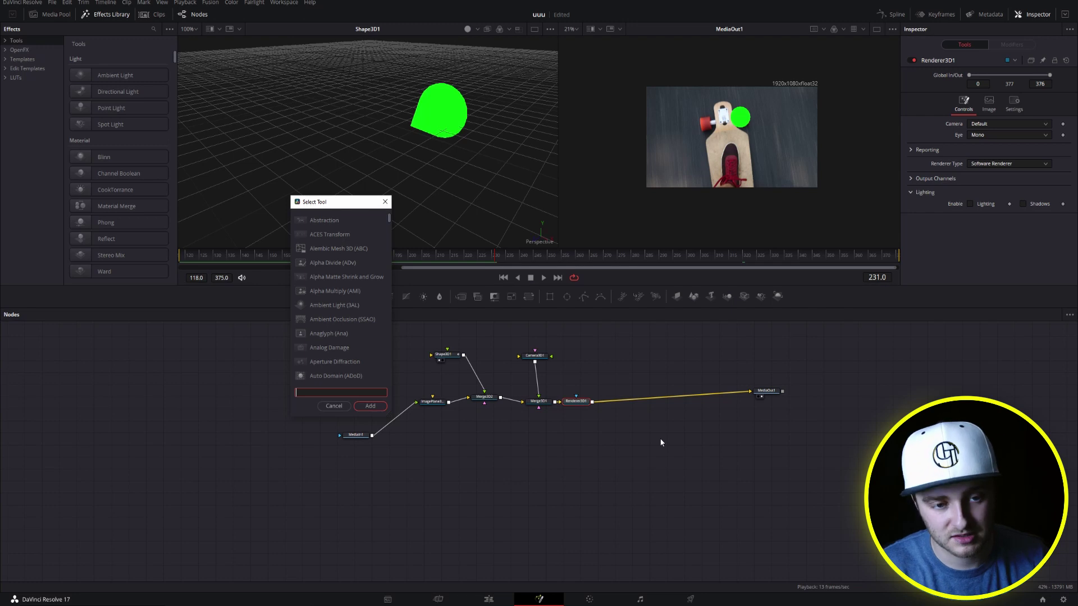
type("ultra")
key("Return")
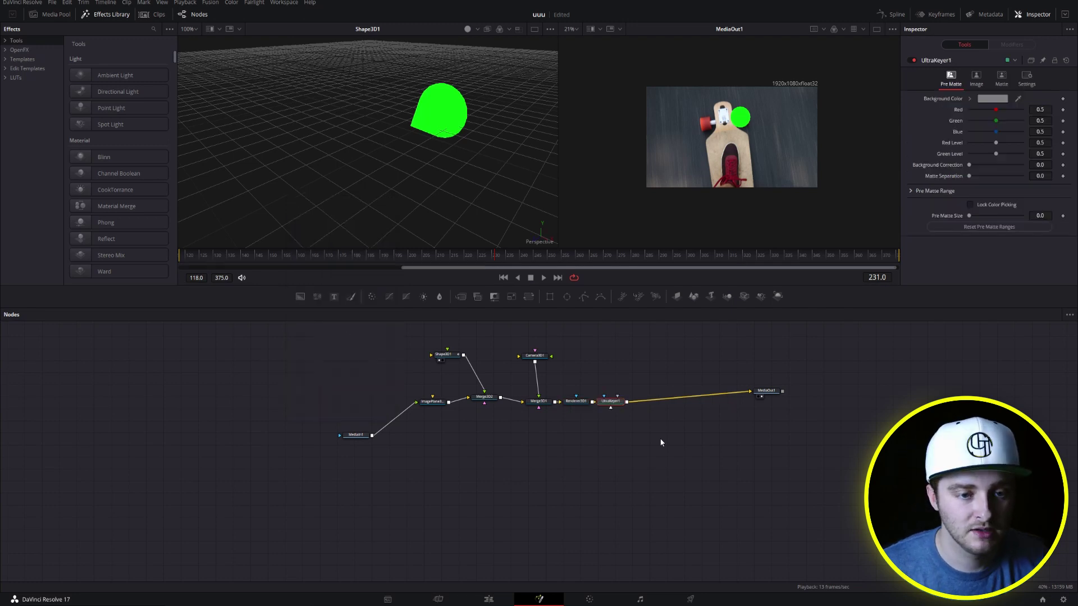
left_click_drag(611, 402, 655, 396)
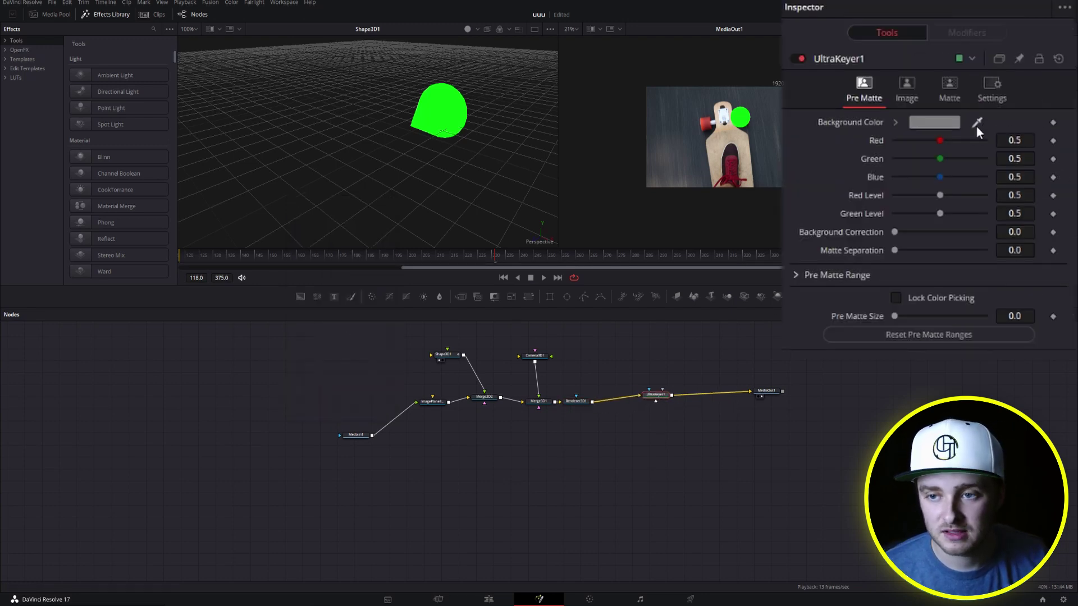
left_click_drag(977, 122, 740, 118)
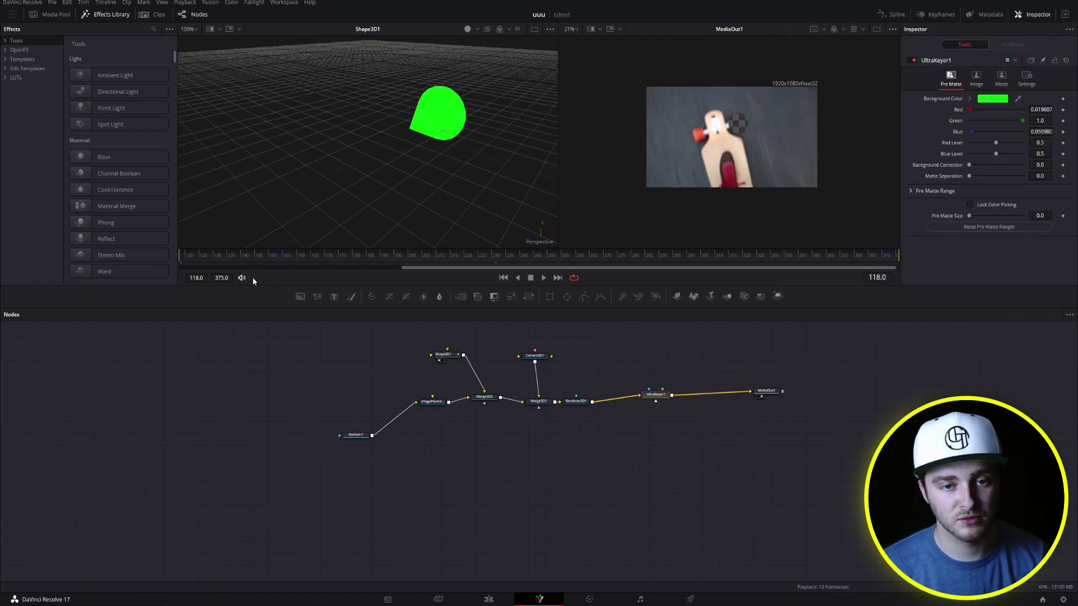
Play back the comp to review the key, then return the playhead near the clip start
key("space")
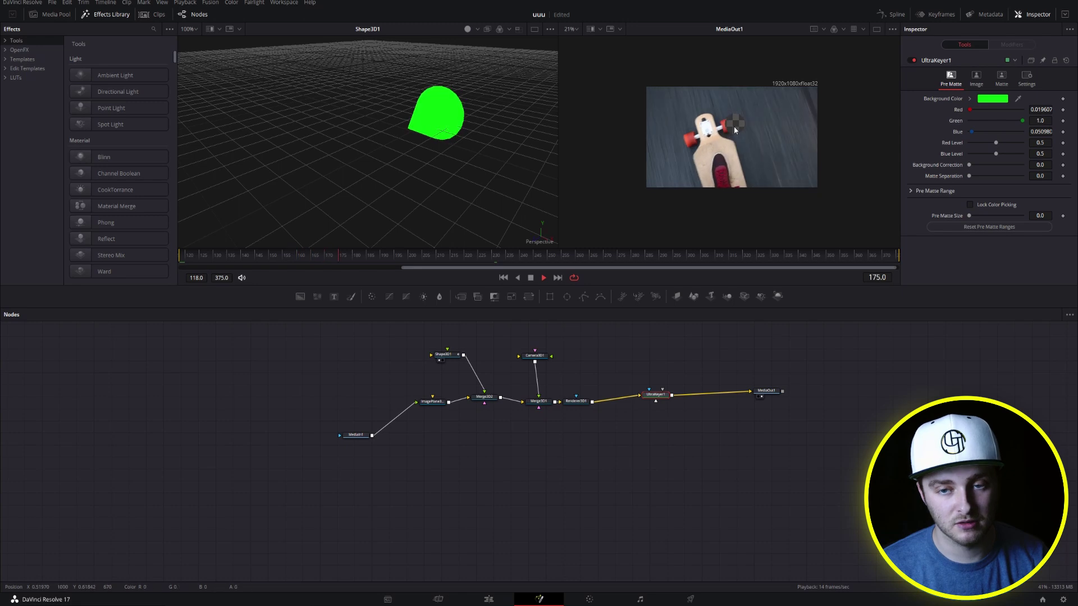
key("space")
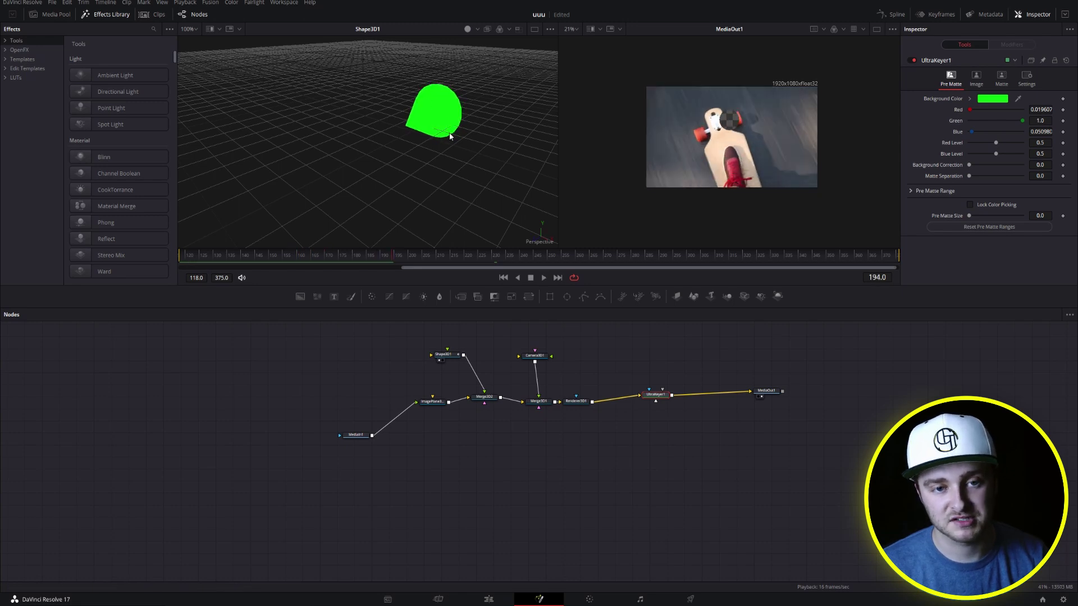
key("space")
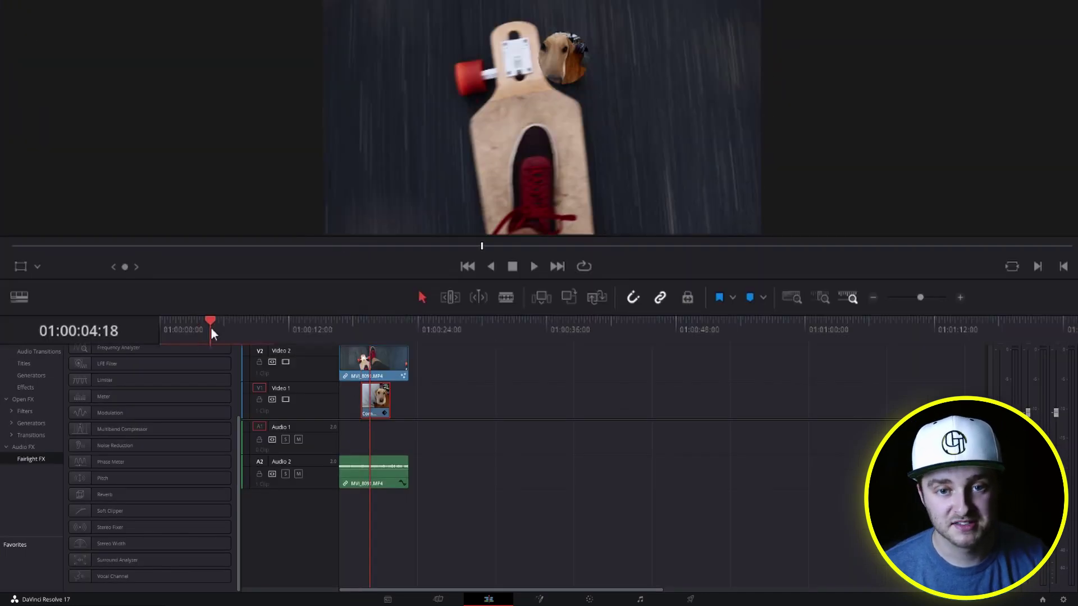
left_click_drag(211, 328, 194, 330)
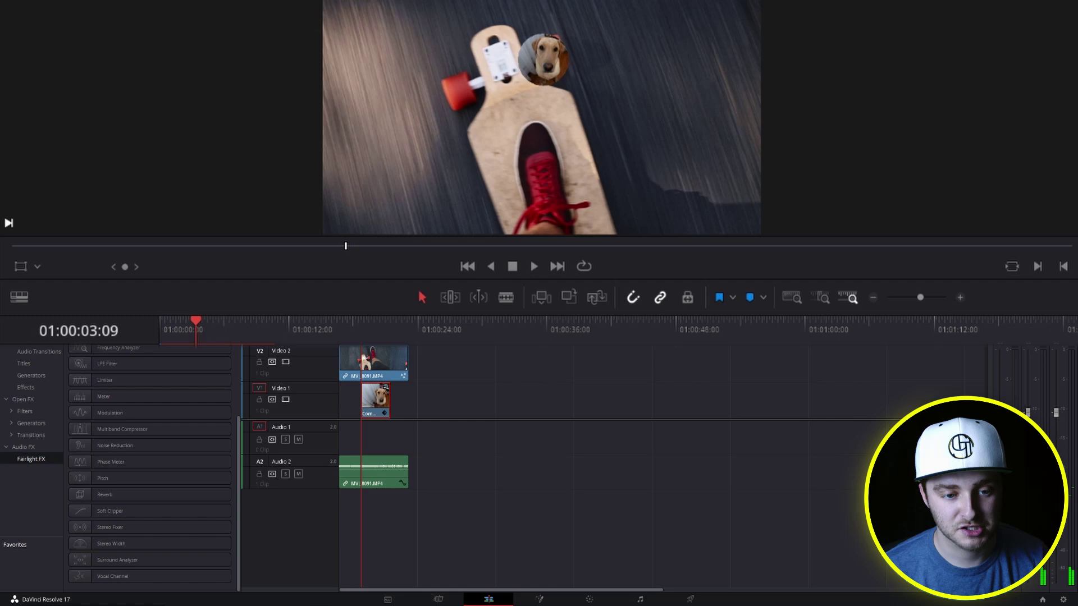
key("space")
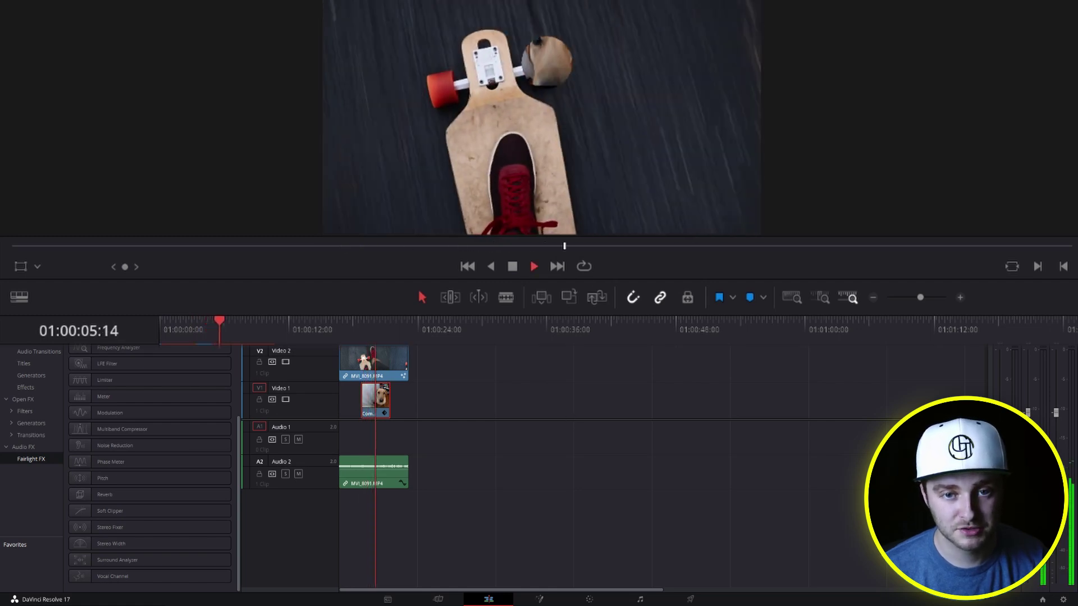
key("space")
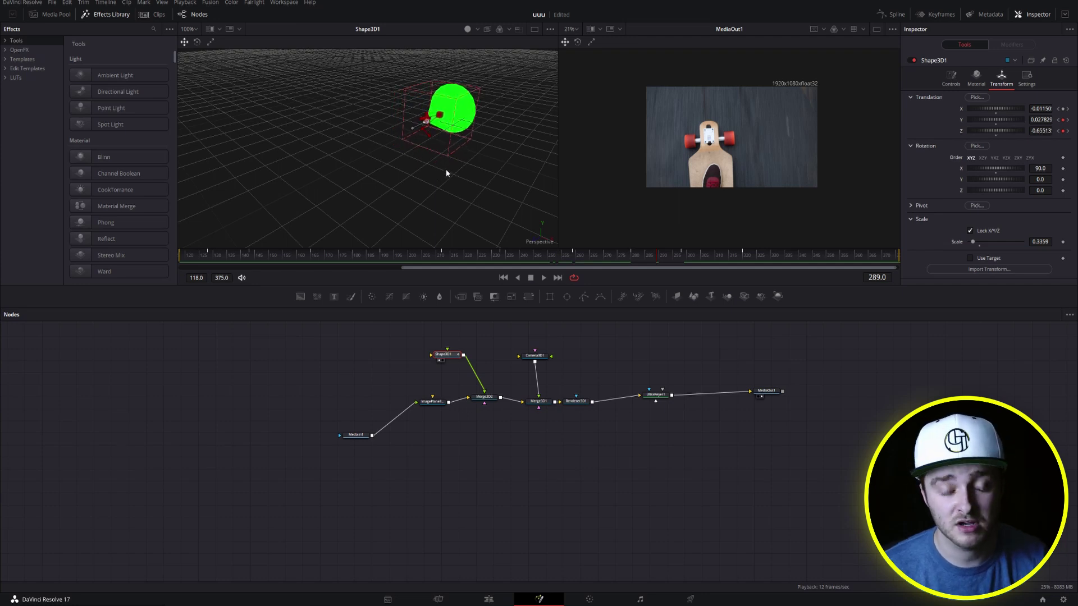
Push Shape3D1 toward the camera along Z and marquee-select the 3D node group
left_click_drag(446, 170, 337, 265)
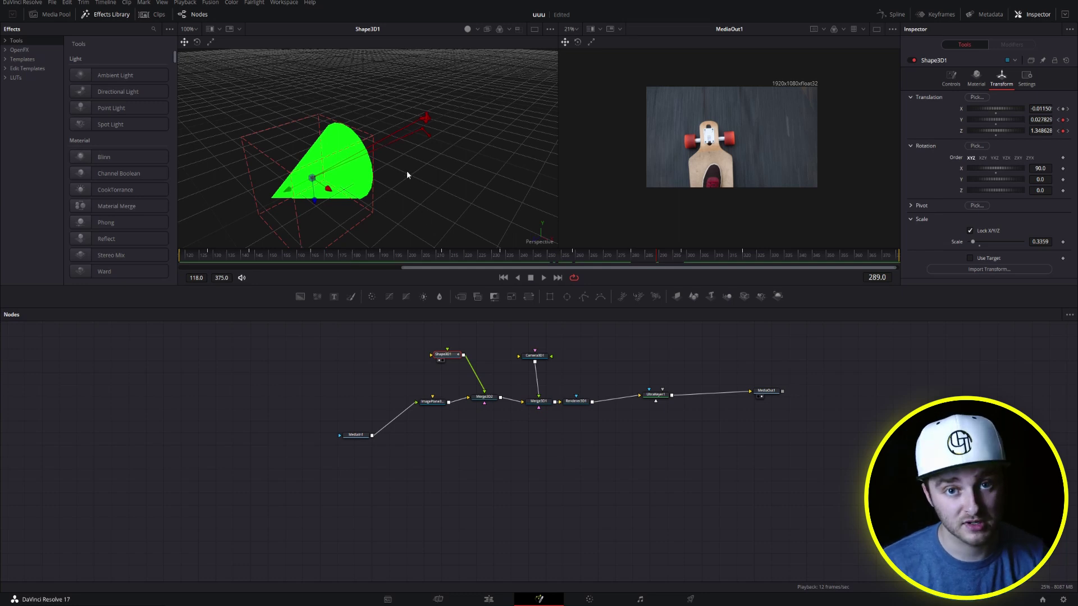
left_click_drag(410, 331, 685, 479)
Delete the 3D nodes, link MediaIn1 to MediaOut1, and insert a Planar Tracker after MediaIn1
key("Delete")
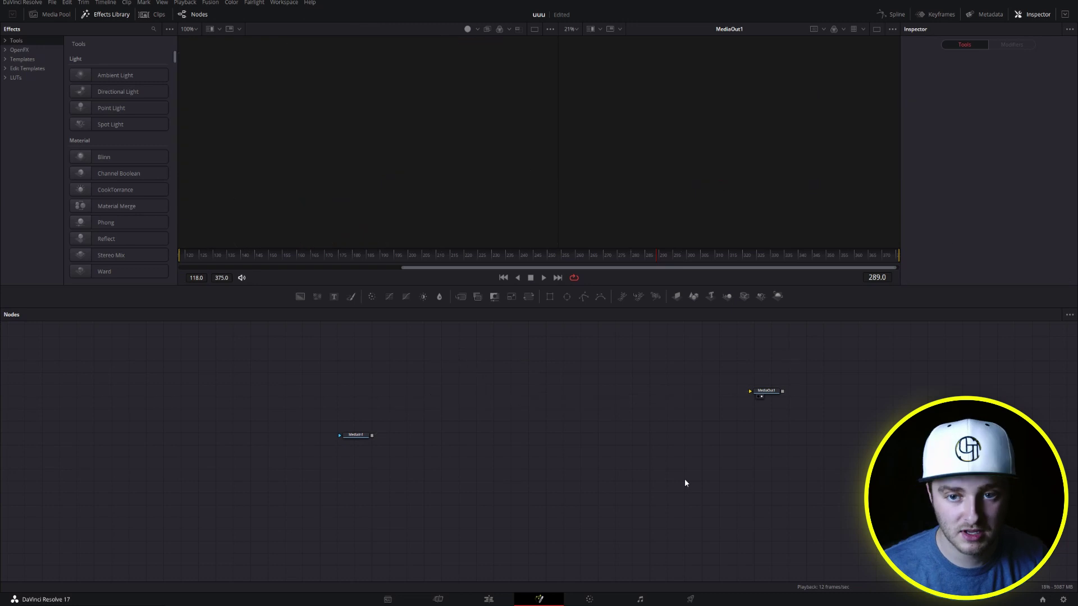
left_click_drag(372, 435, 750, 391)
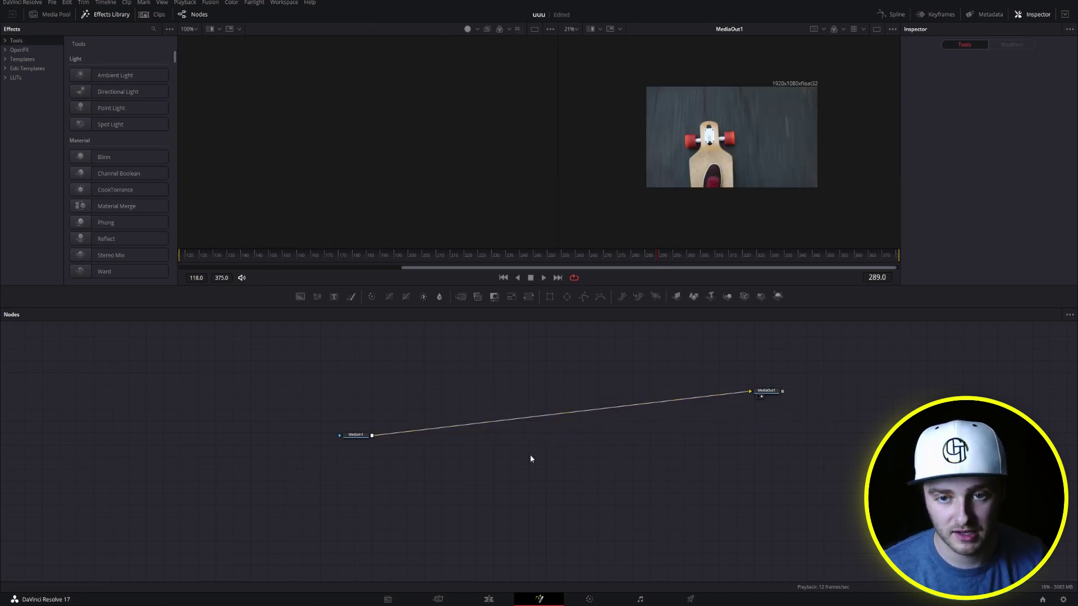
left_click(356, 435)
key("shift+space")
type("ultra")
key("BackSpace")
key("BackSpace")
key("BackSpace")
key("BackSpace")
key("BackSpace")
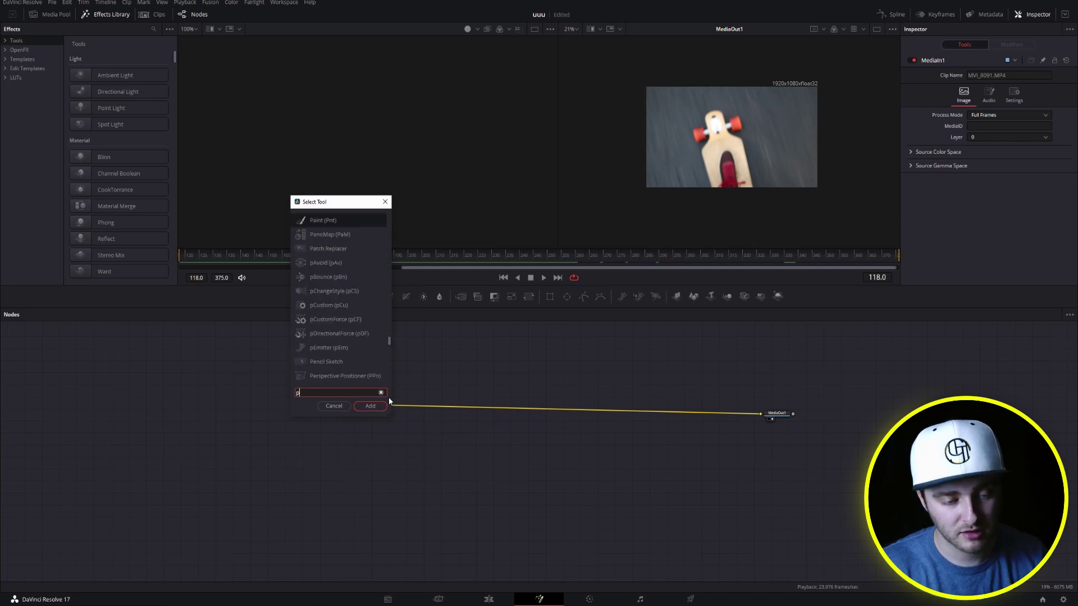
type("planar")
left_click(374, 406)
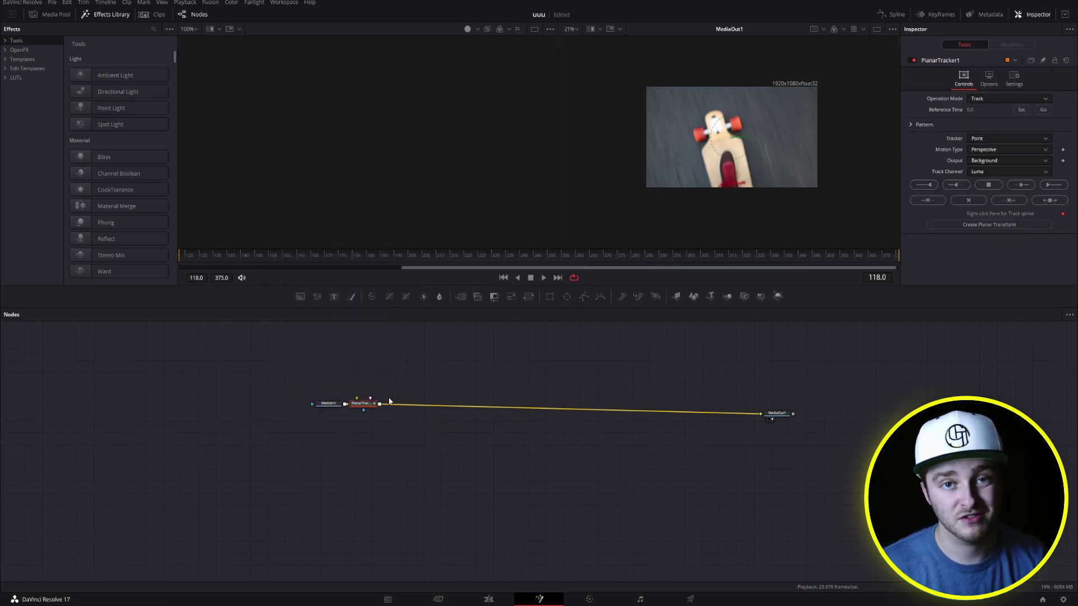
Line up PlanarTracker1 and MediaIn1 neatly along the node chain
left_click_drag(361, 404, 409, 366)
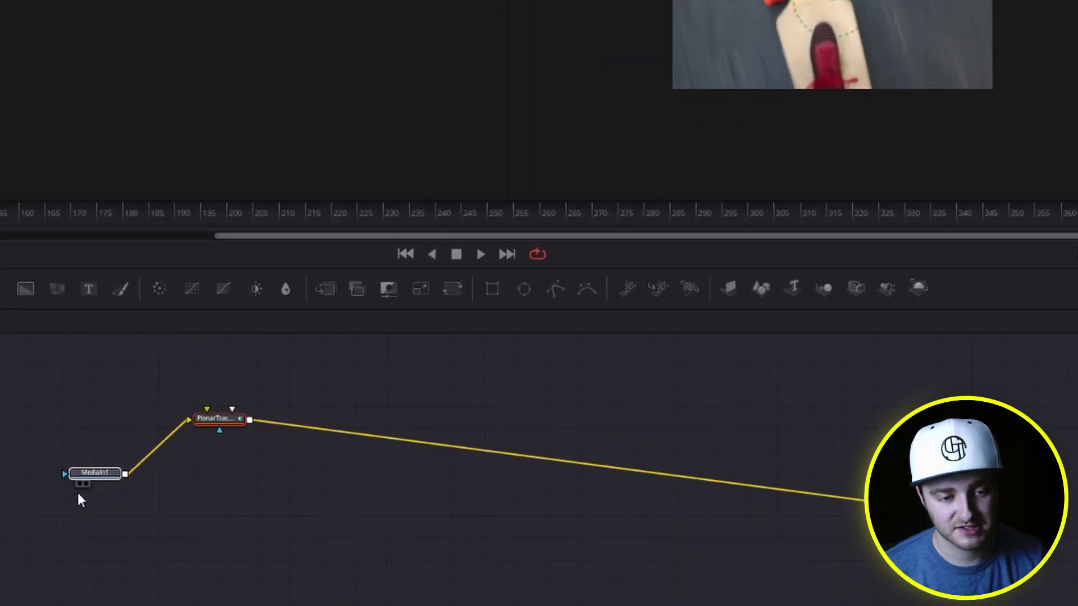
left_click_drag(78, 499, 99, 492)
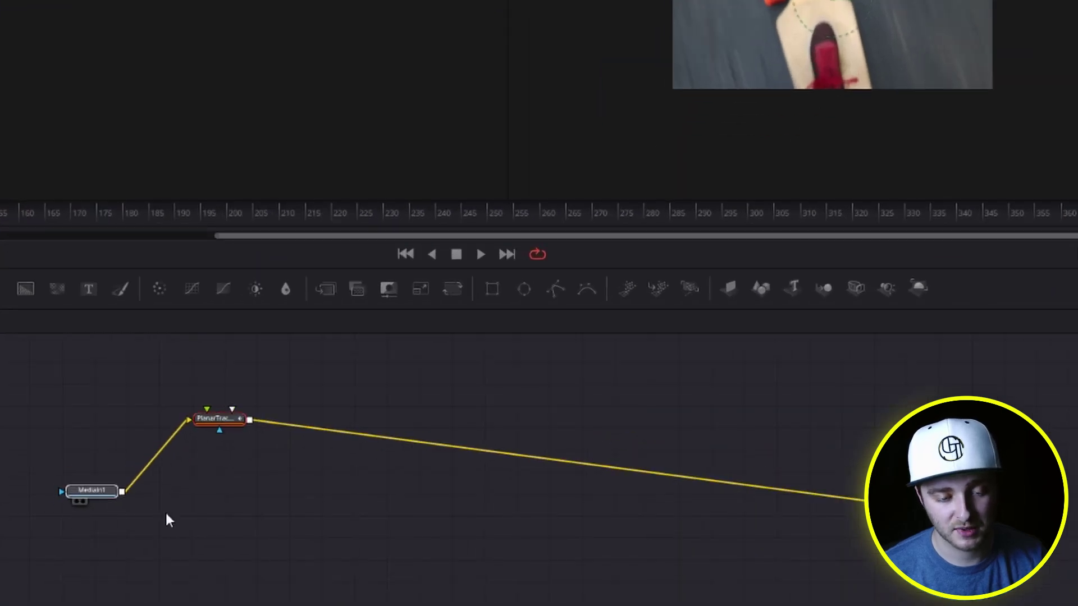
left_click_drag(227, 424, 432, 449)
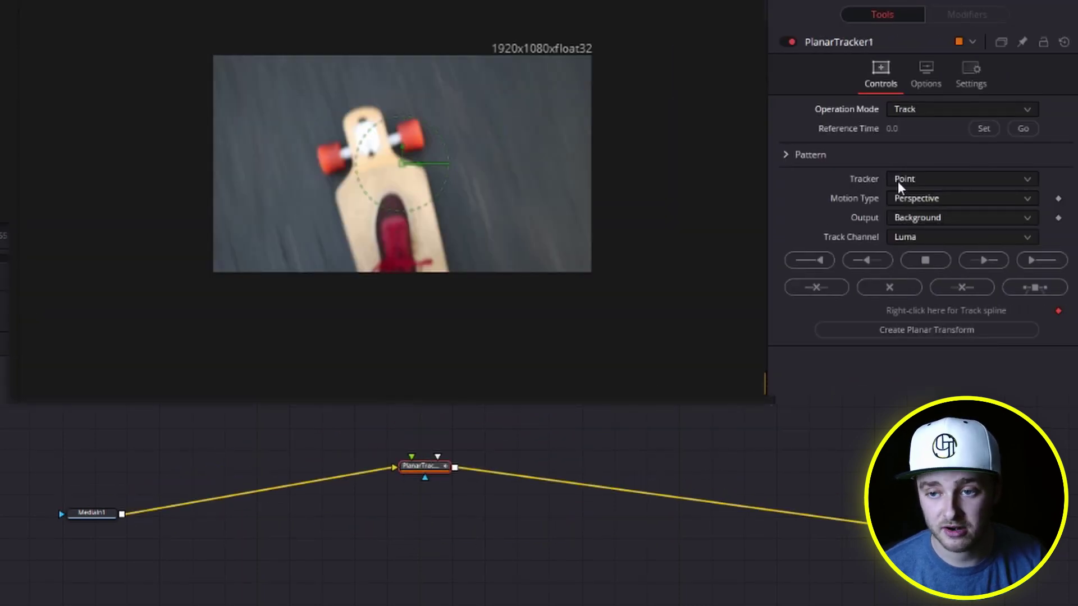
Set the tracker to Hybrid Point/Area, motion to Translation, Rotation, Scale, channel to Luma
left_click(897, 183)
left_click(901, 217)
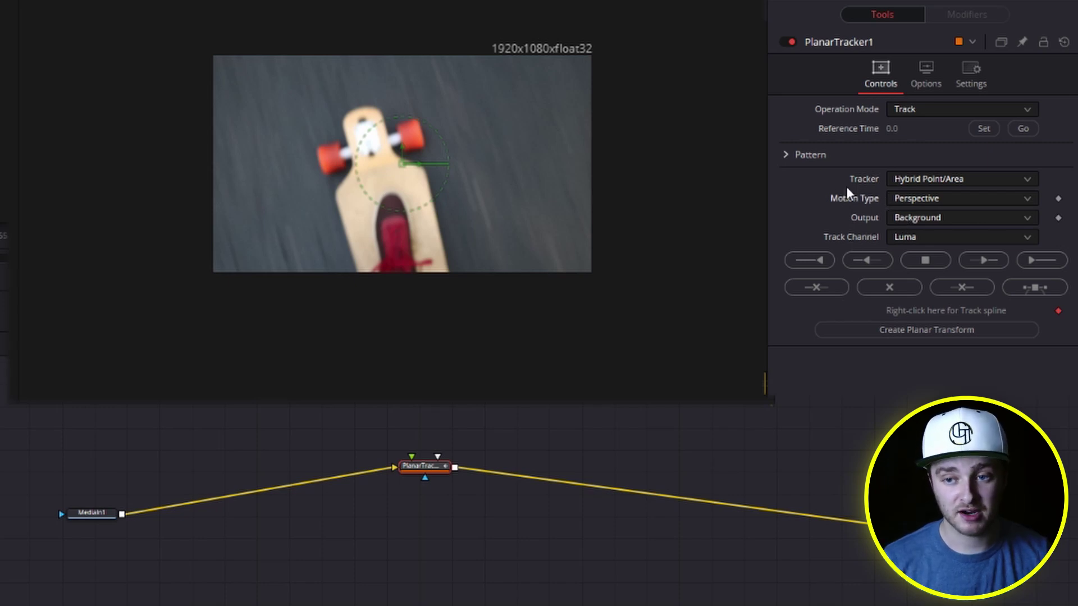
left_click(899, 202)
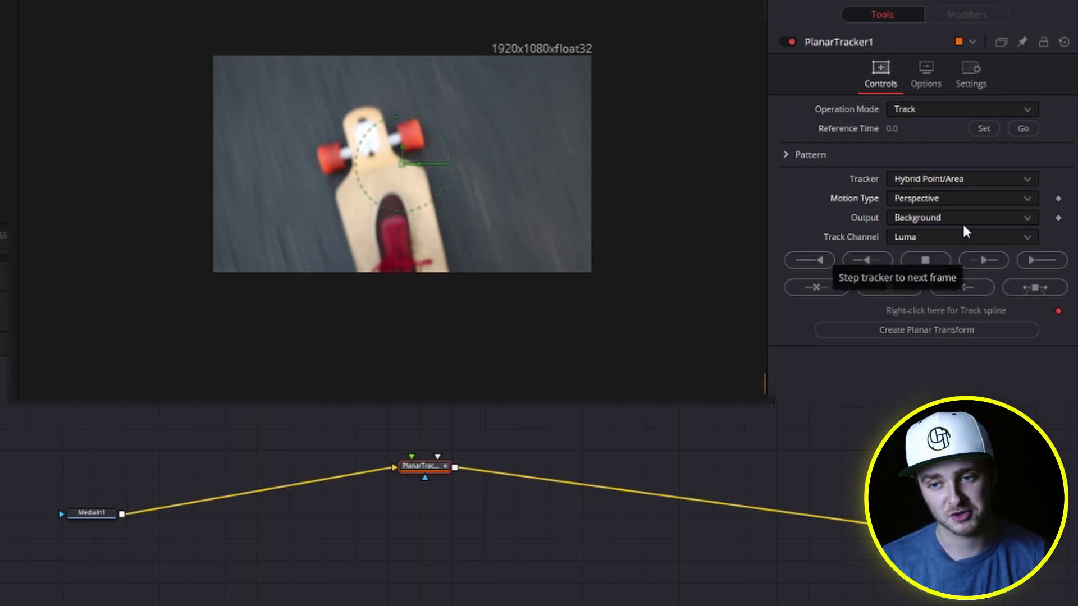
left_click(957, 198)
left_click(931, 258)
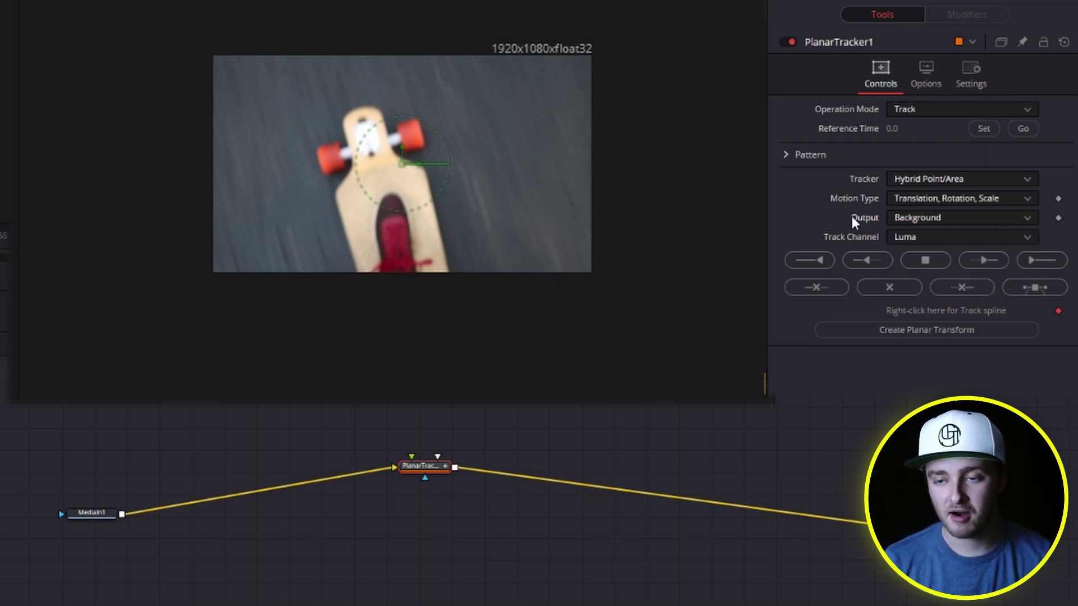
left_click(907, 237)
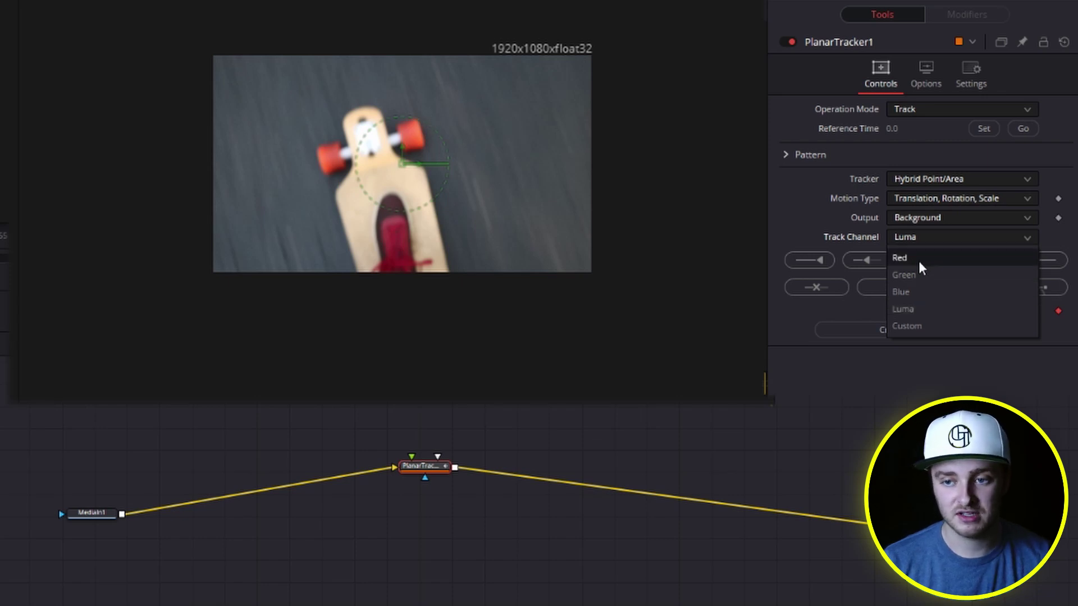
left_click(914, 309)
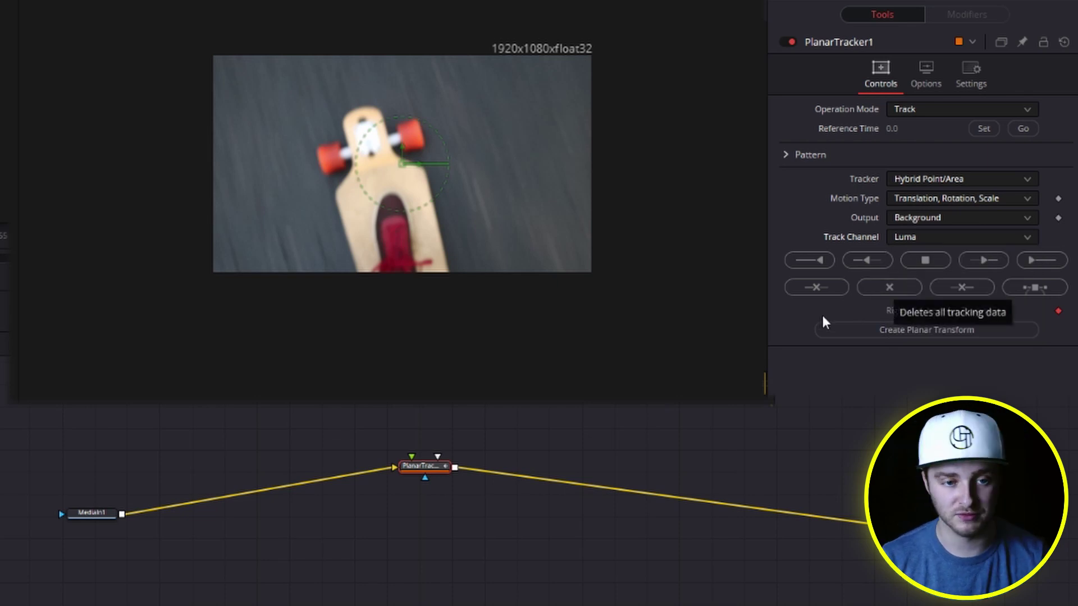
Zoom the viewer onto the wheel and play the footage to watch its motion
scroll(410, 160, "up", 3)
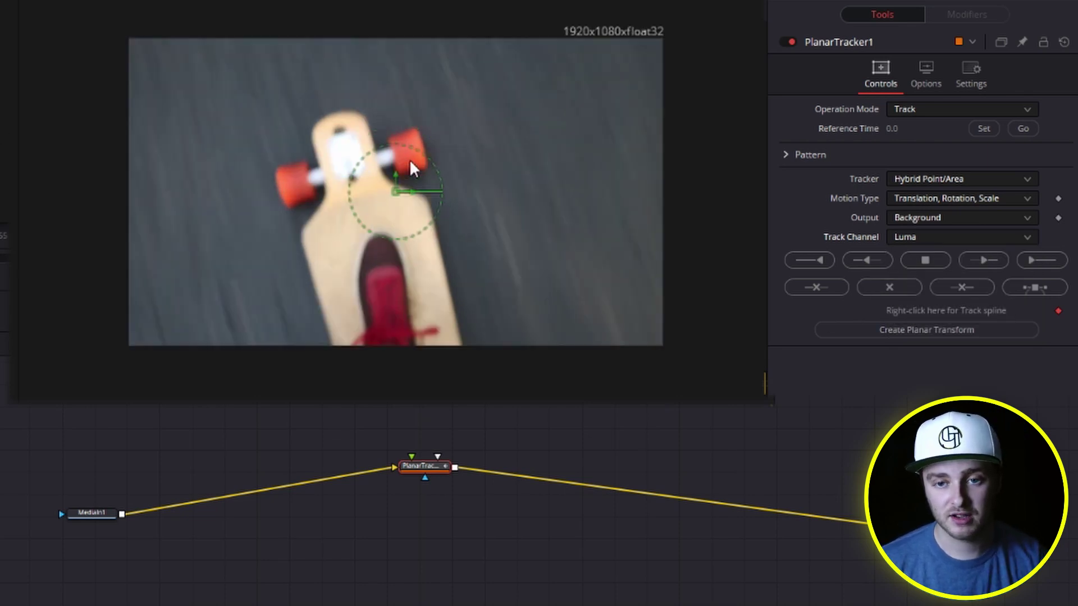
scroll(409, 159, "up", 5)
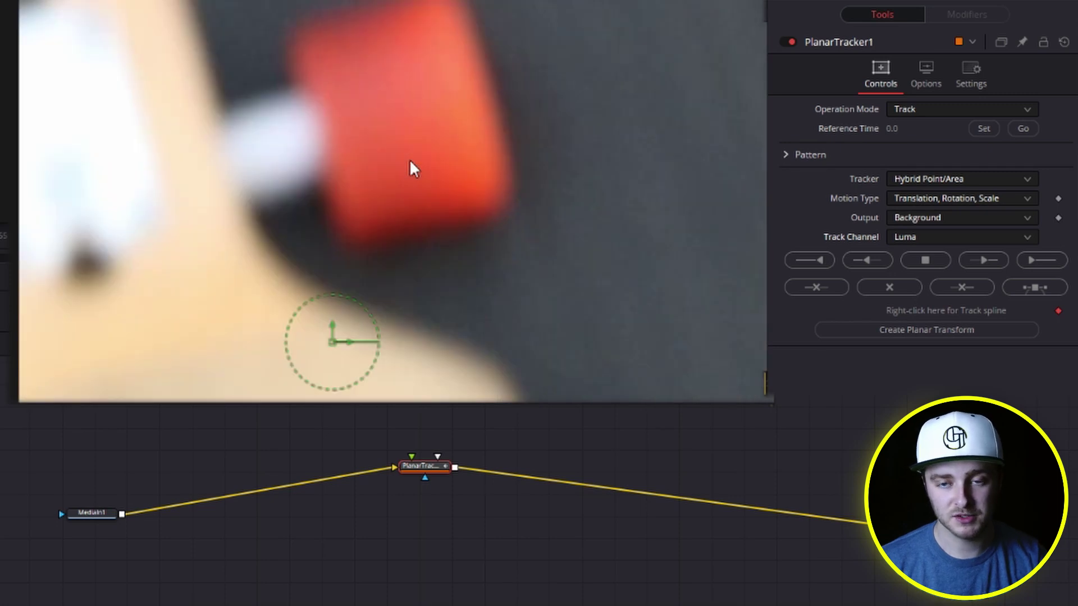
key("space")
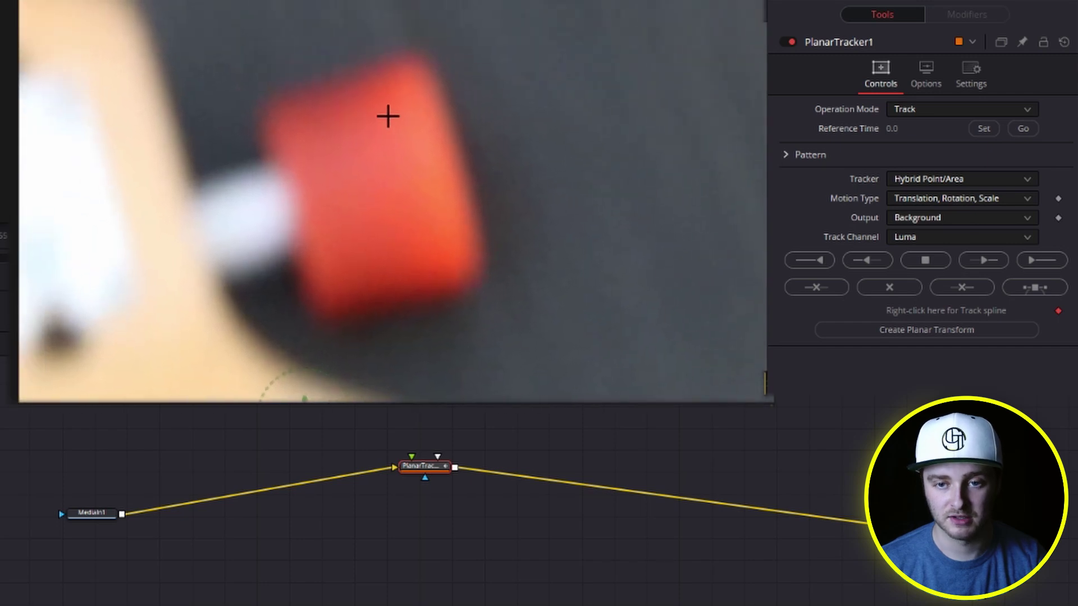
key("space")
Draw a closed tracking polygon around the orange front wheel and set reference time to 118.0
left_click(237, 83)
left_click(331, 45)
left_click(399, 41)
left_click(433, 39)
left_click(486, 100)
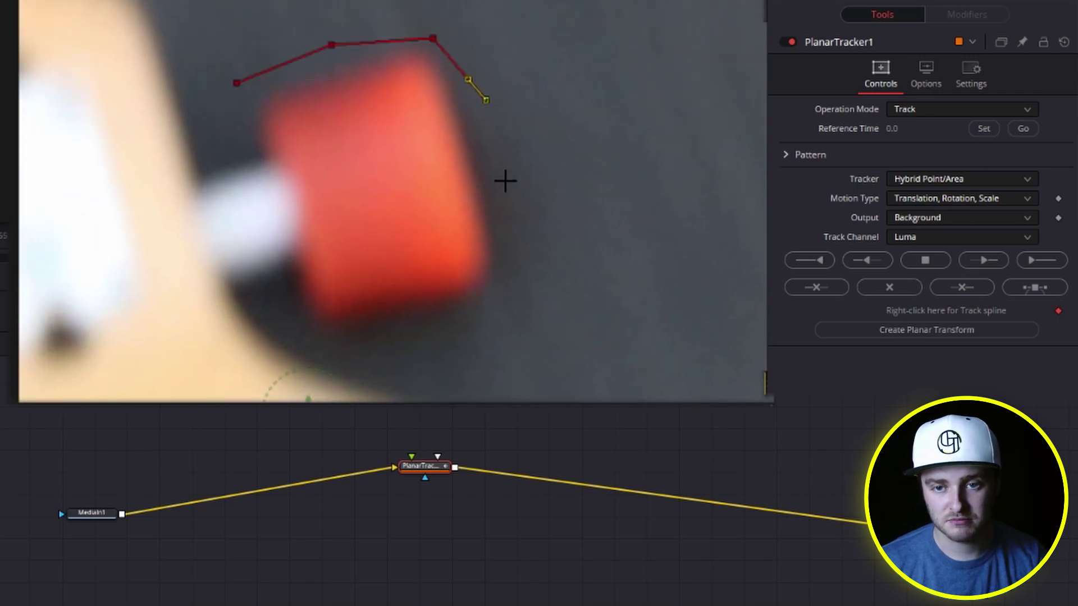
left_click(506, 194)
left_click(507, 278)
left_click(473, 326)
left_click(411, 340)
left_click(380, 348)
left_click(315, 342)
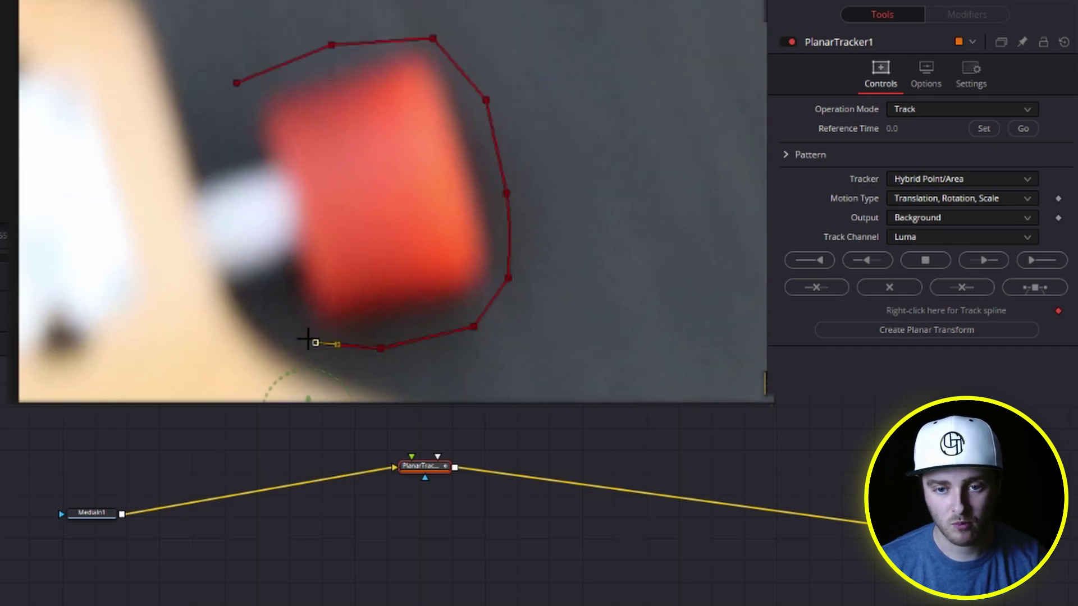
left_click(279, 313)
left_click(252, 245)
left_click(242, 192)
left_click(238, 166)
left_click(236, 83)
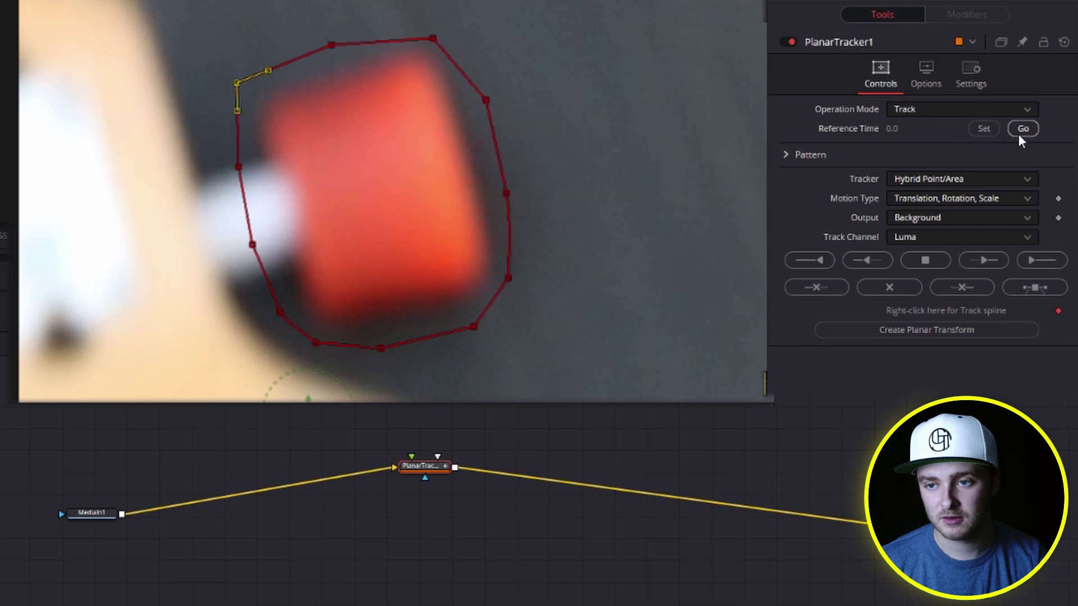
left_click(984, 129)
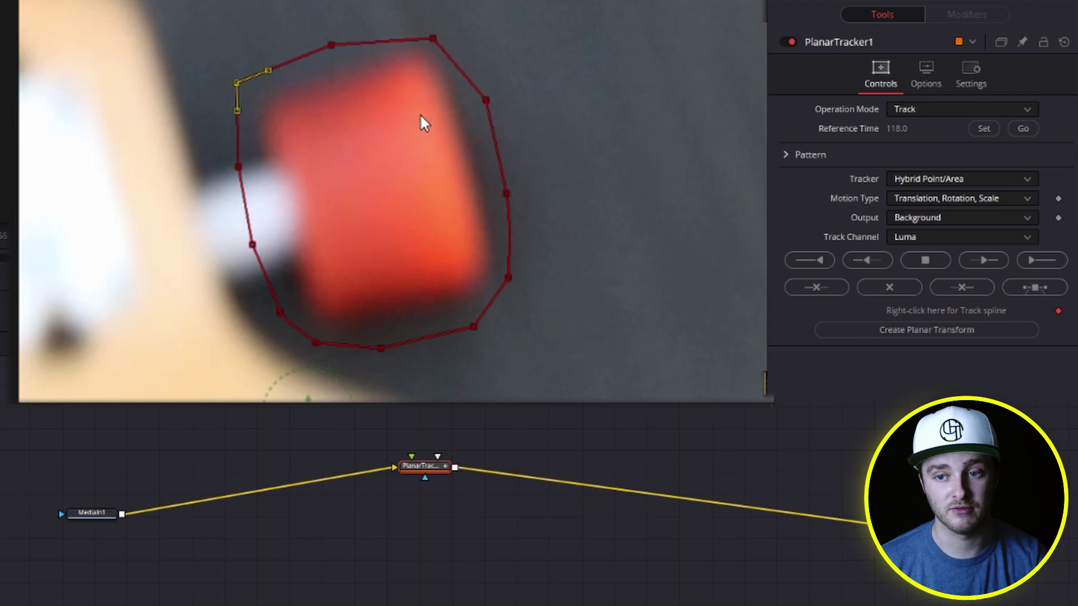
scroll(414, 277, "down", 6)
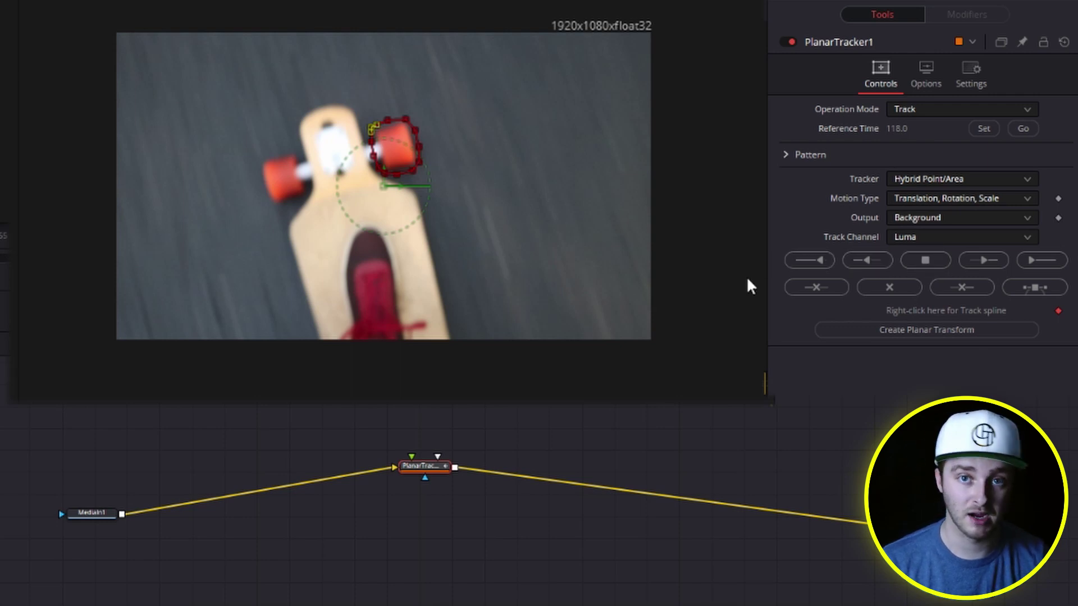
Track the orange front wheel forward through the clip with PlanarTracker1
left_click(1050, 261)
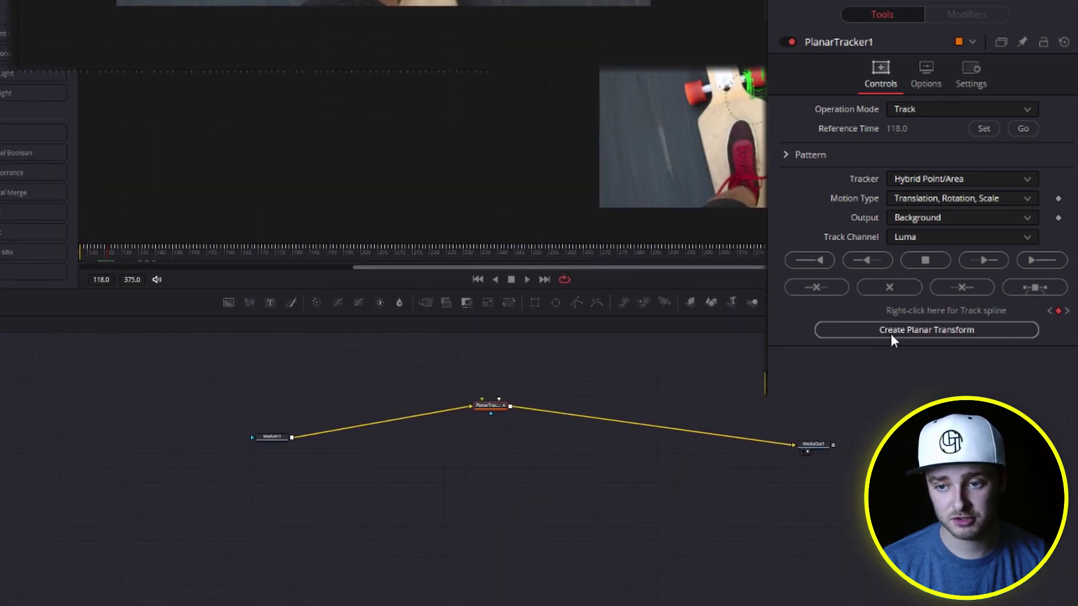
Create a PlanarTransform node from the wheel track and move it to a clear spot
left_click(890, 331)
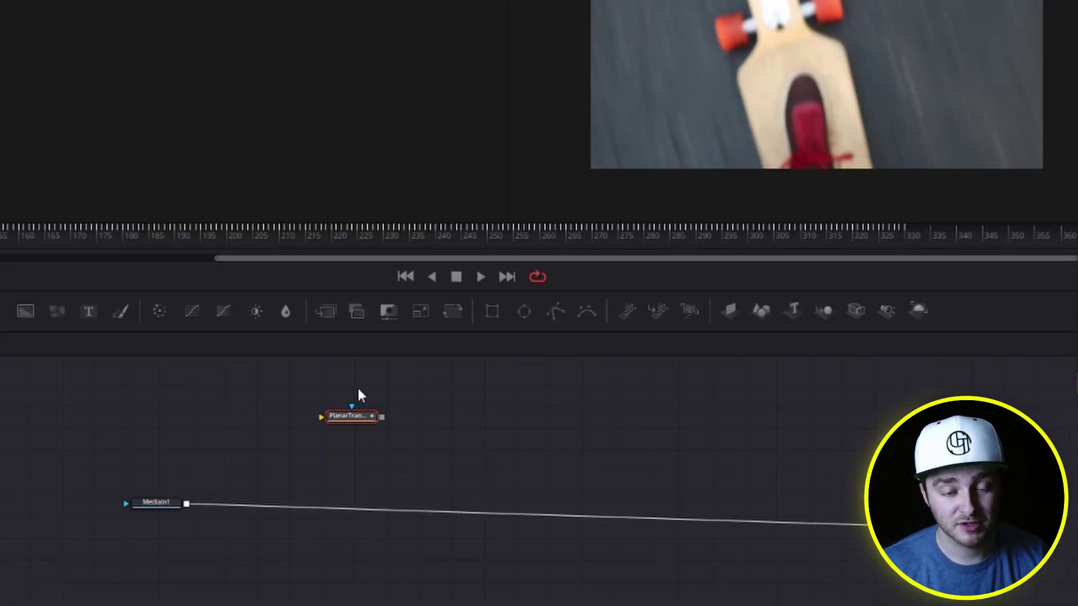
left_click_drag(487, 491, 362, 581)
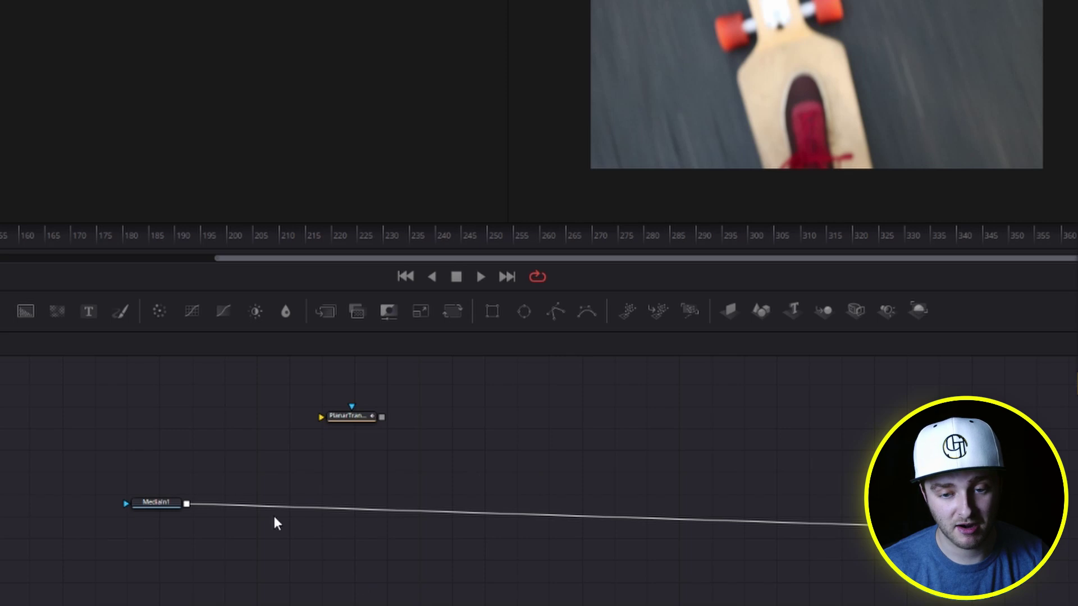
left_click_drag(323, 418, 75, 413)
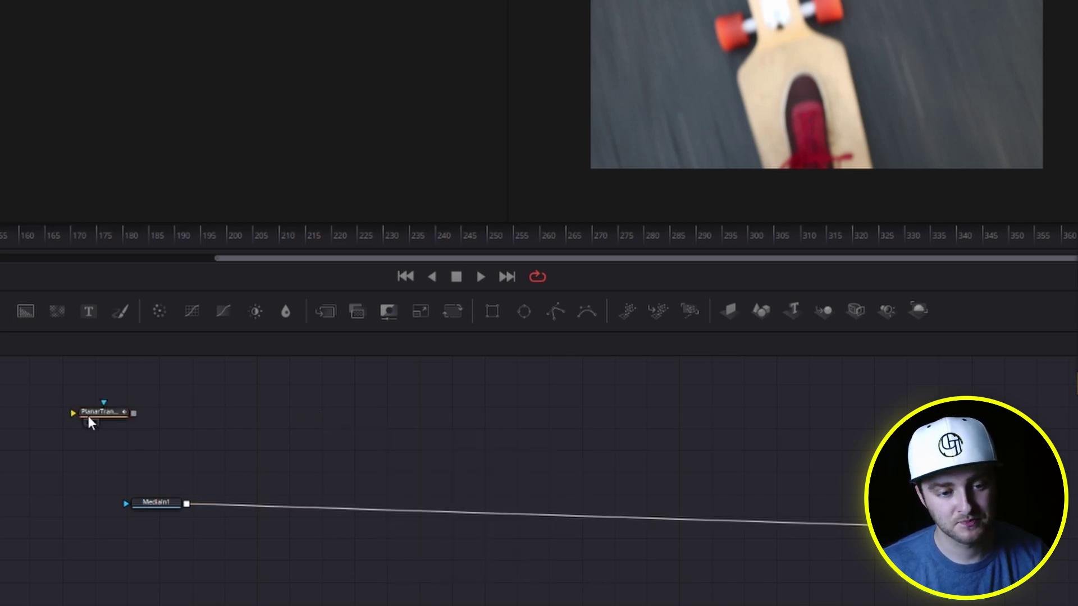
left_click_drag(90, 422, 373, 436)
left_click(164, 512)
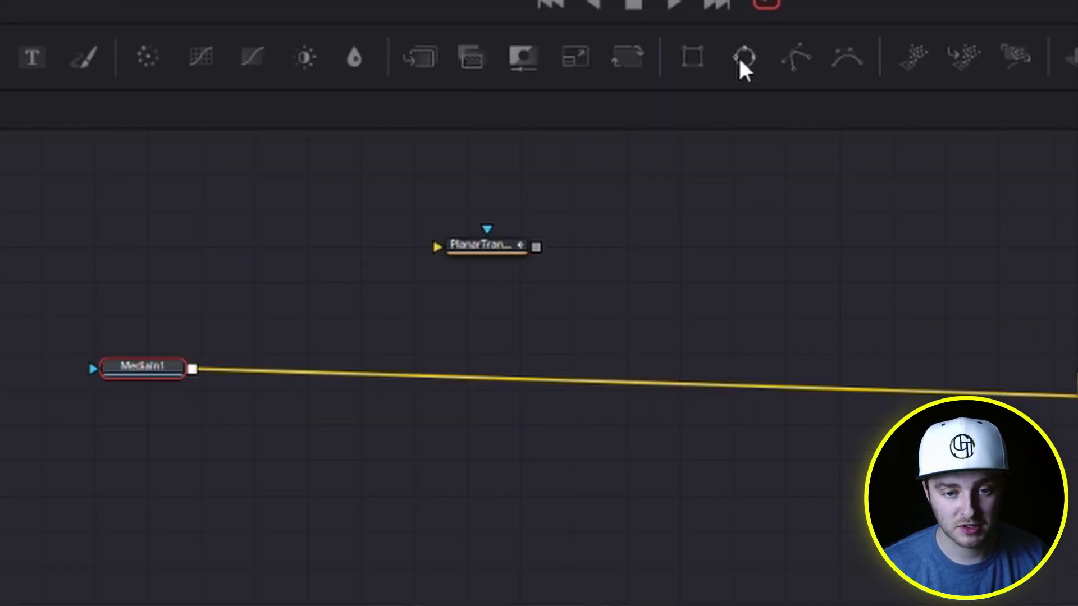
Add Polygon1 to MediaIn1 and draw a closed four-point mask around the right wheel
left_click(798, 66)
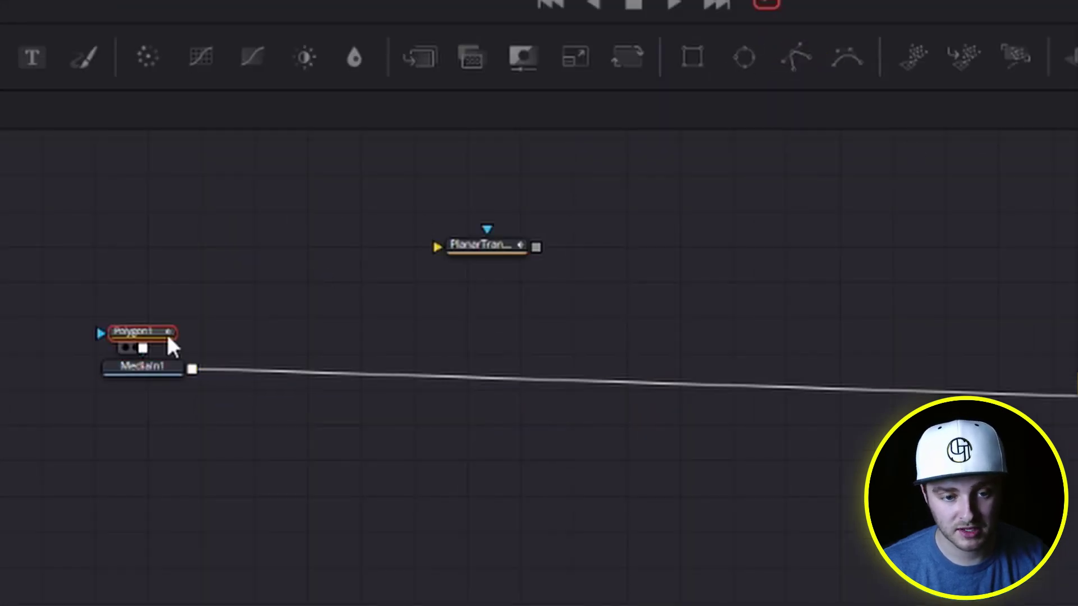
left_click_drag(166, 334, 65, 332)
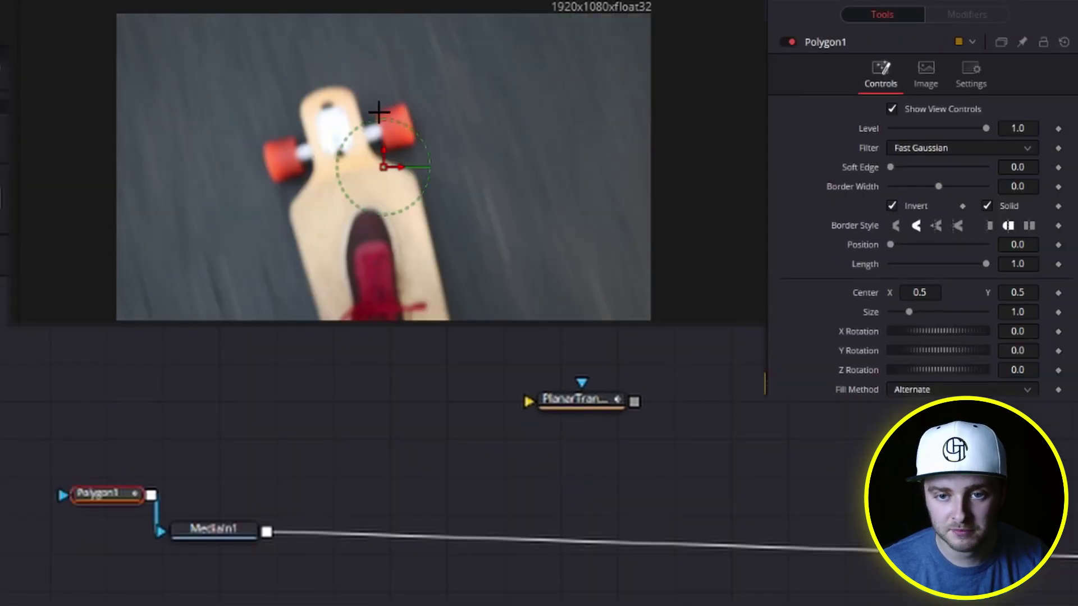
left_click(377, 112)
left_click(403, 103)
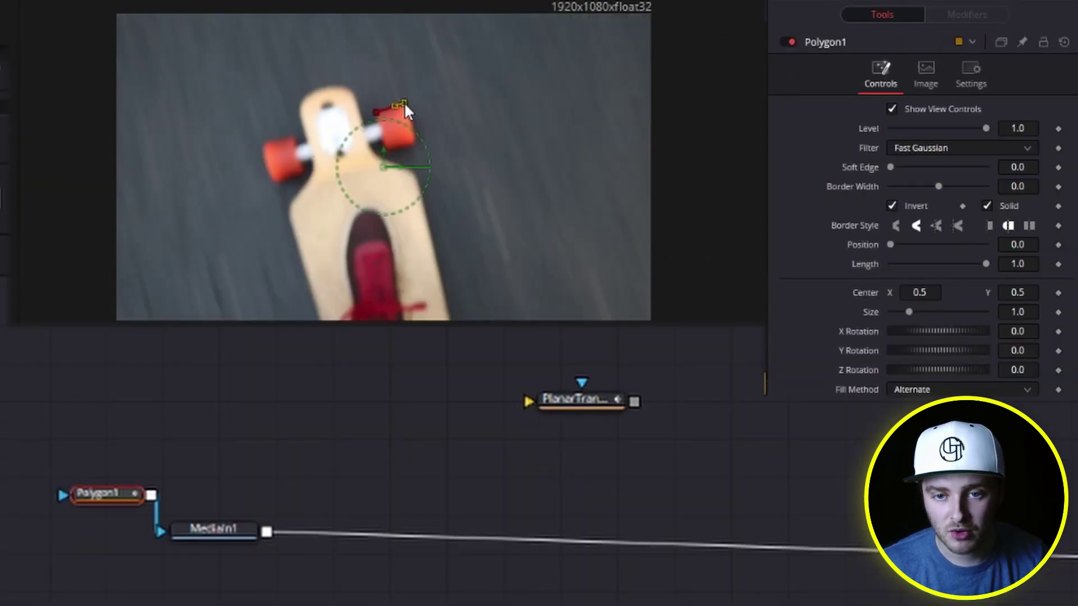
left_click(414, 133)
left_click(396, 149)
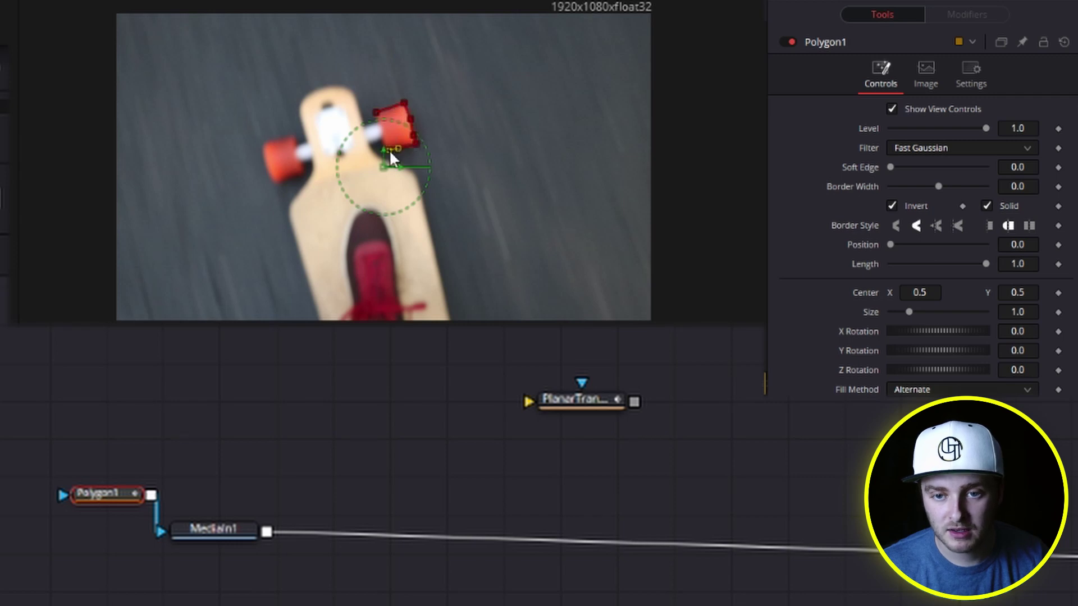
left_click(378, 115)
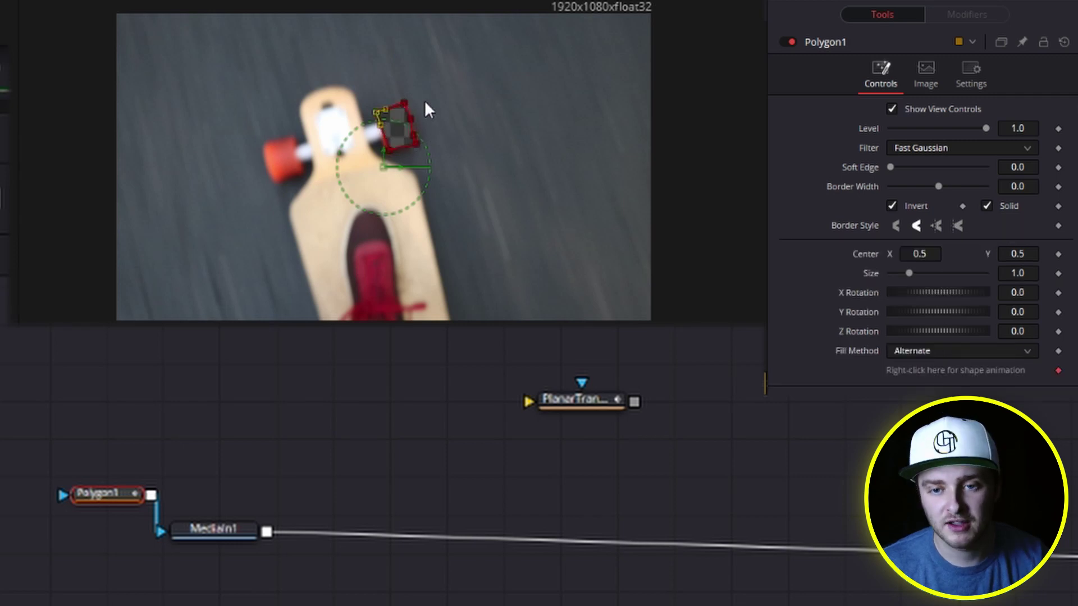
left_click(412, 135)
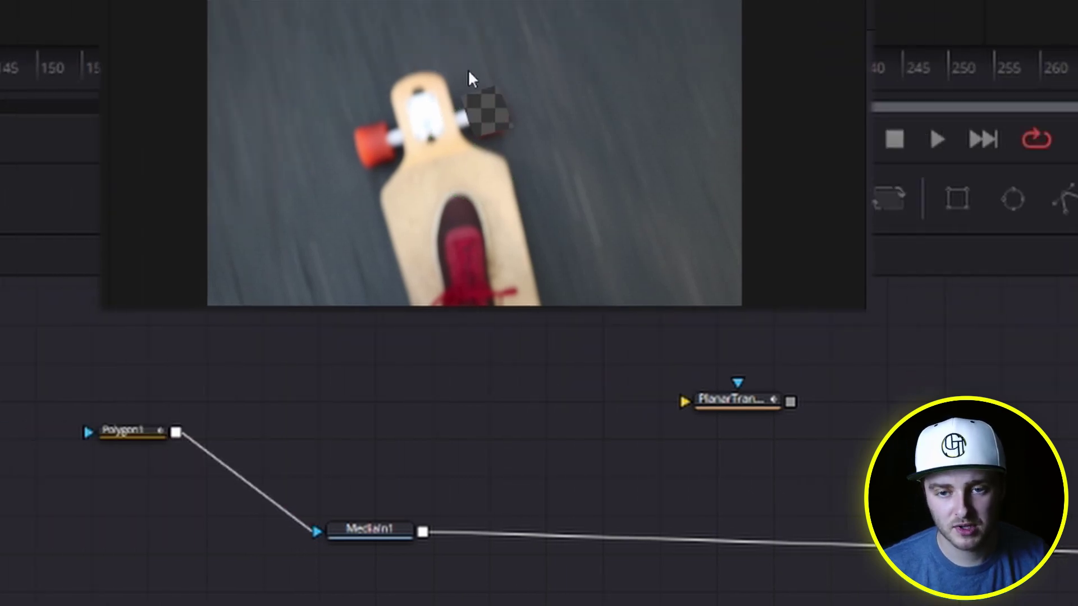
Insert PlanarTransform between Polygon1 and MediaIn1, then check the mask at a later frame
mouse_move(698, 434)
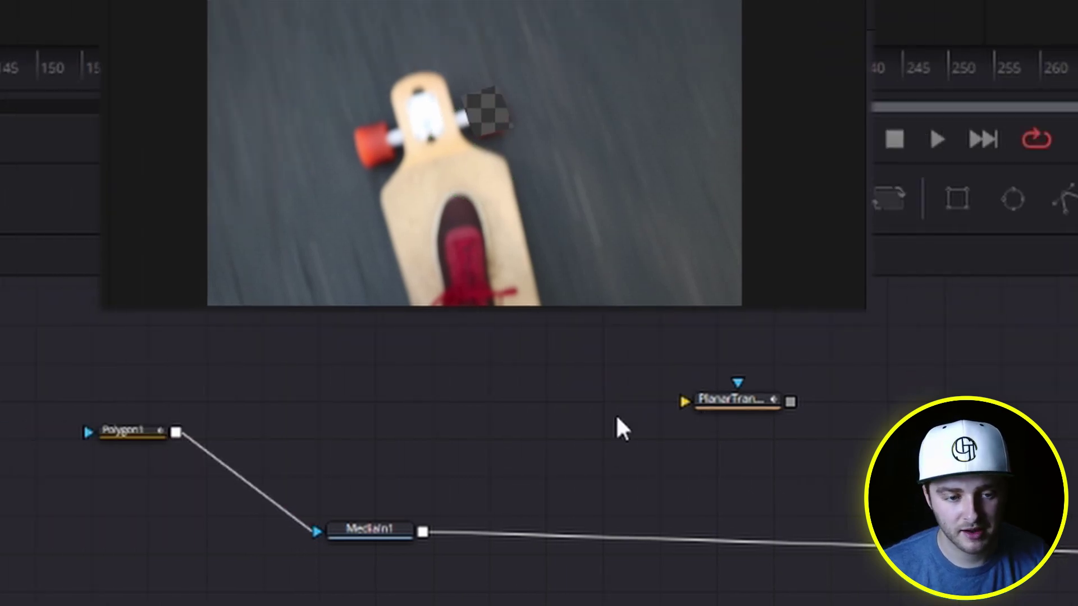
left_click_drag(149, 440, 57, 379)
left_click_drag(373, 530, 448, 473)
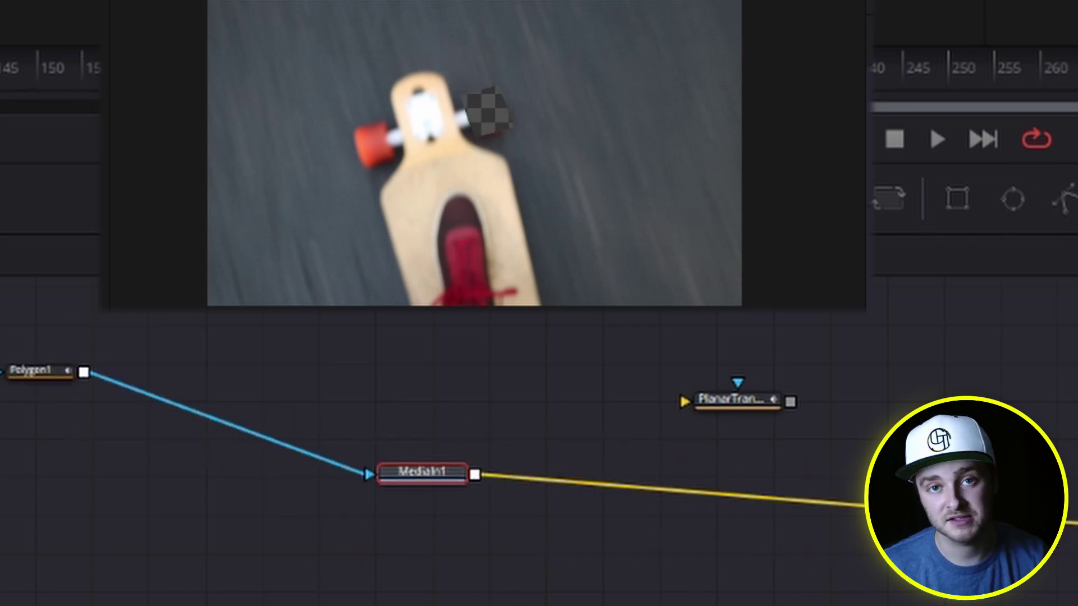
left_click_drag(730, 400, 996, 385)
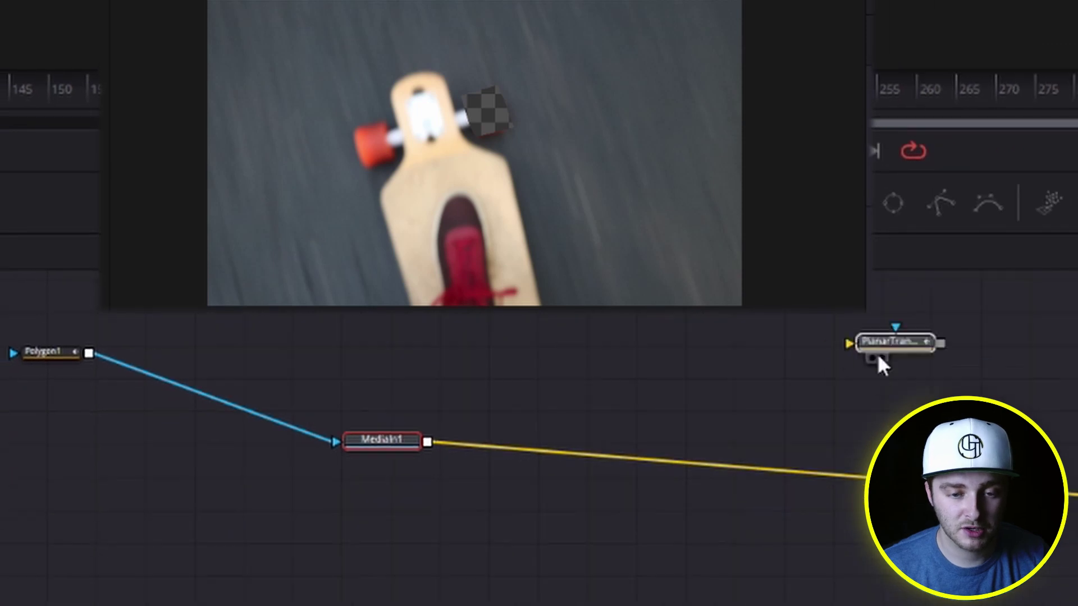
left_click_drag(878, 357, 209, 400)
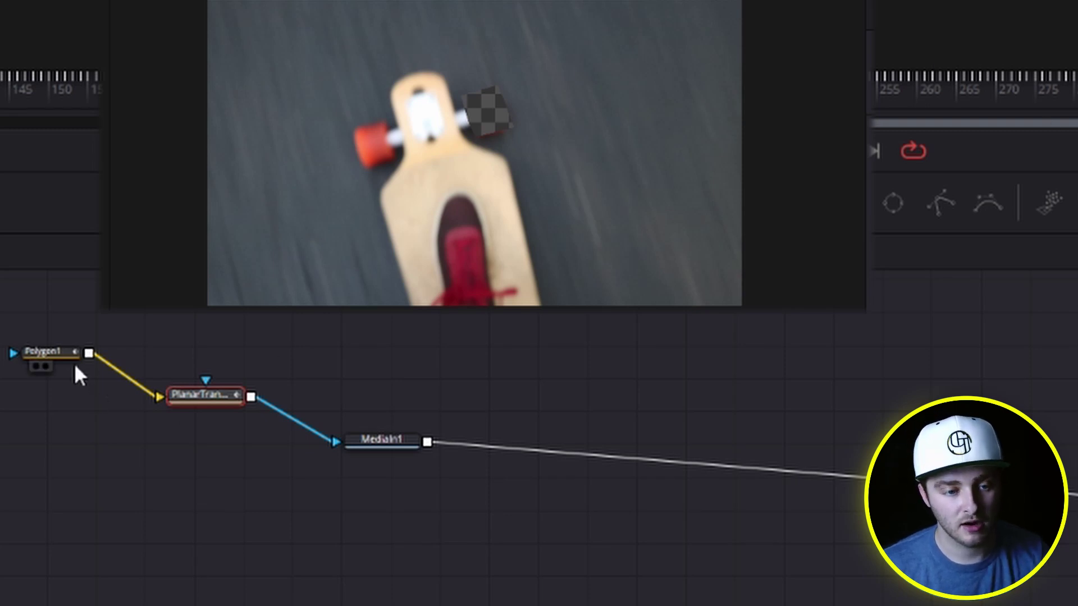
left_click_drag(173, 396, 186, 377)
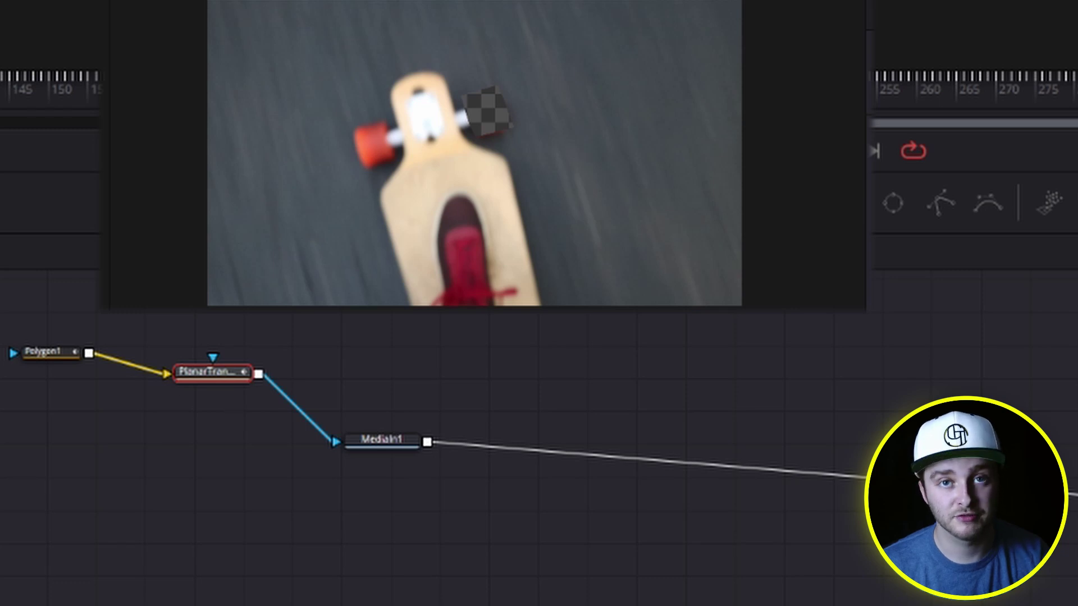
left_click(89, 100)
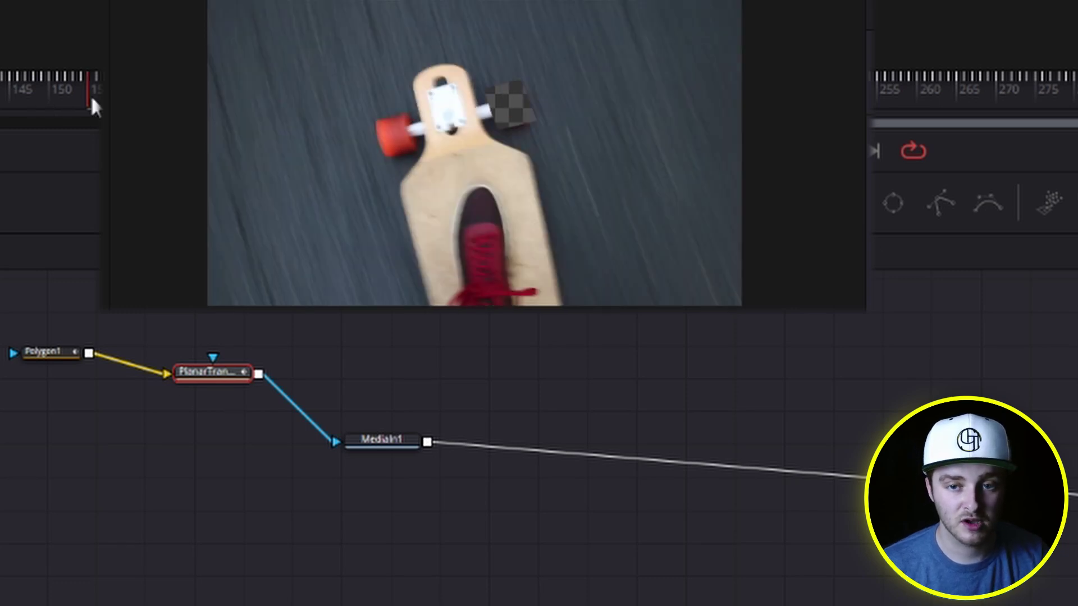